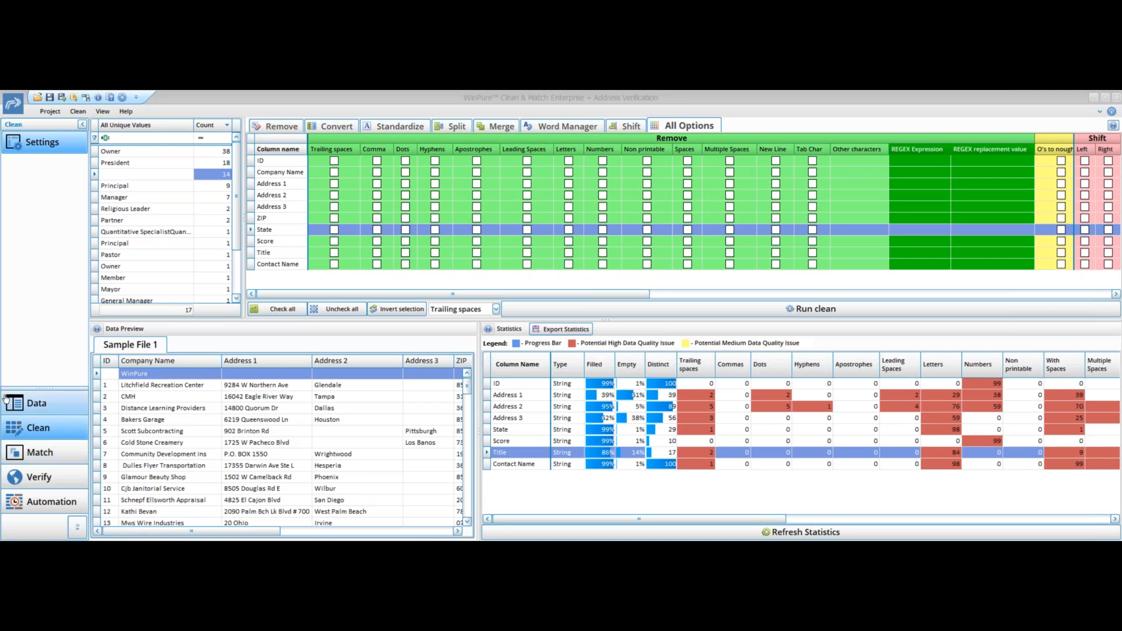
click(80, 112)
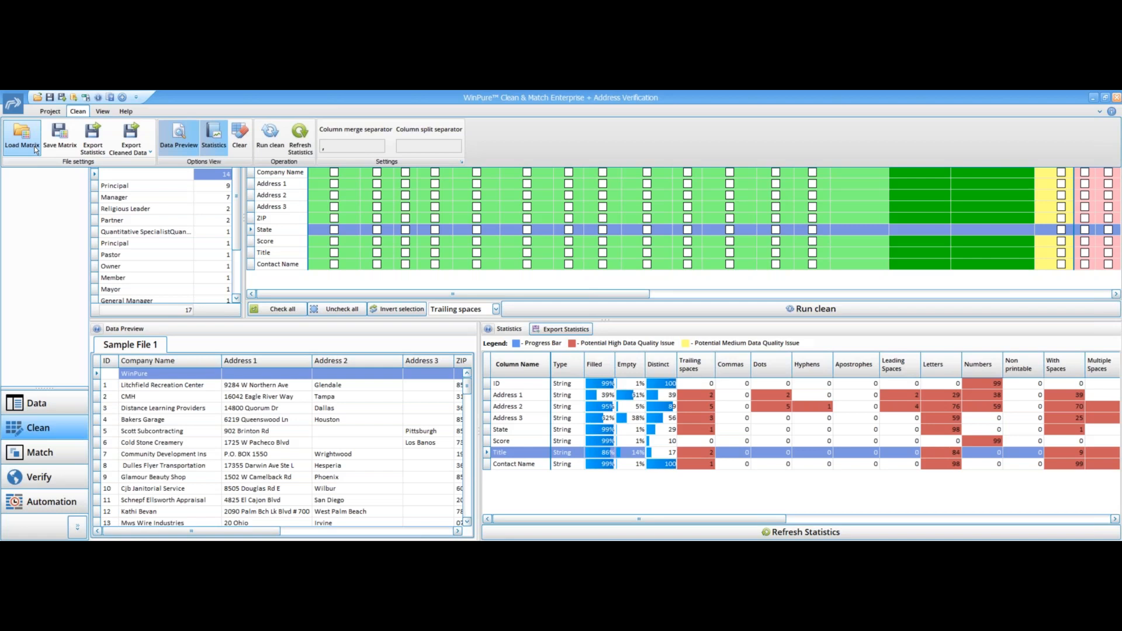
click(40, 209)
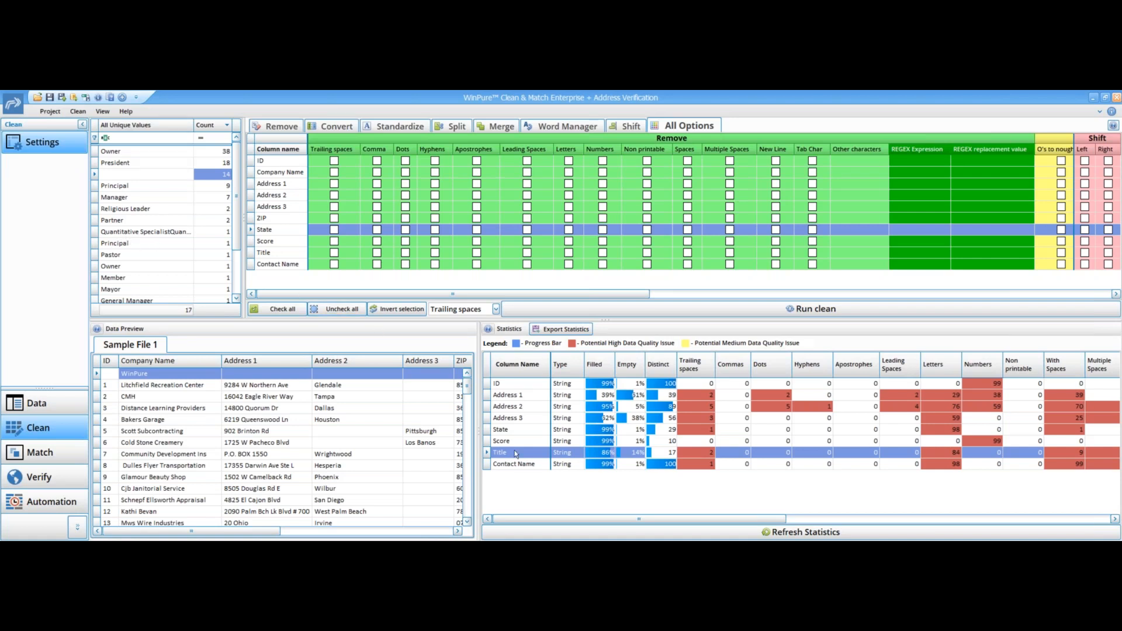
- Review the data quality statistics across all metrics, checking the Title, Address 3 and State columns
click(928, 474)
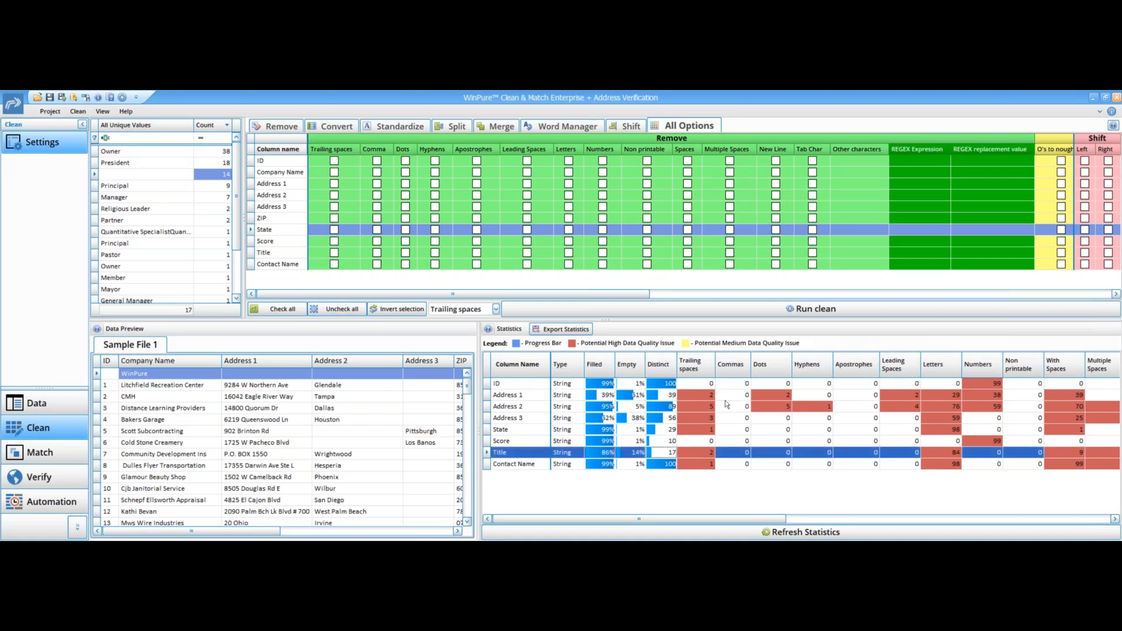
drag(712, 519, 671, 425)
click(670, 421)
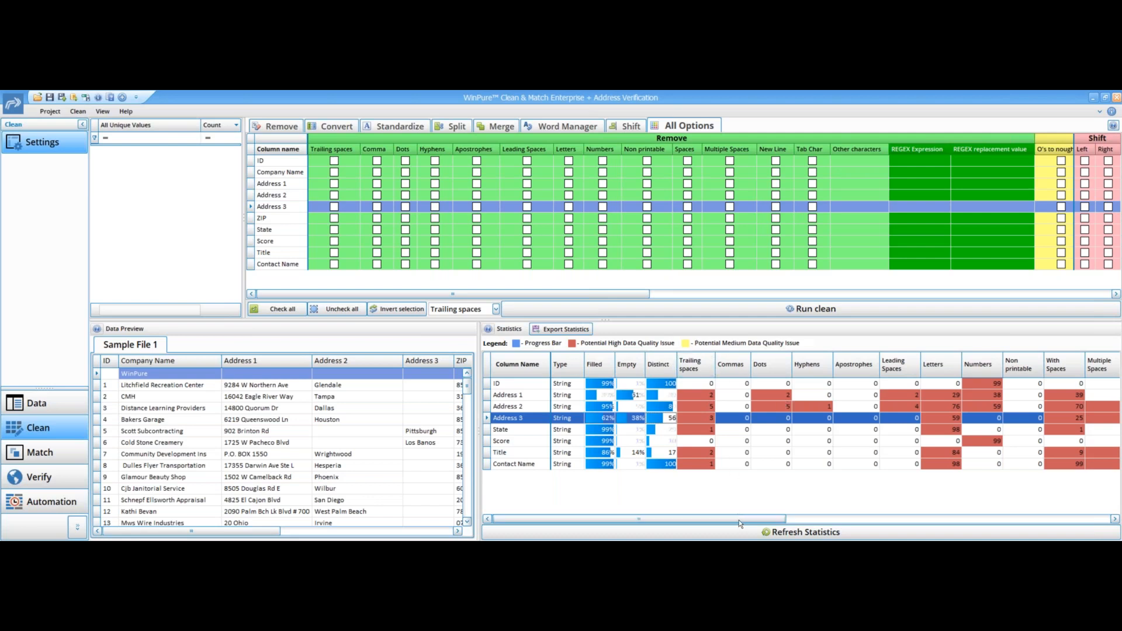
drag(739, 523, 996, 509)
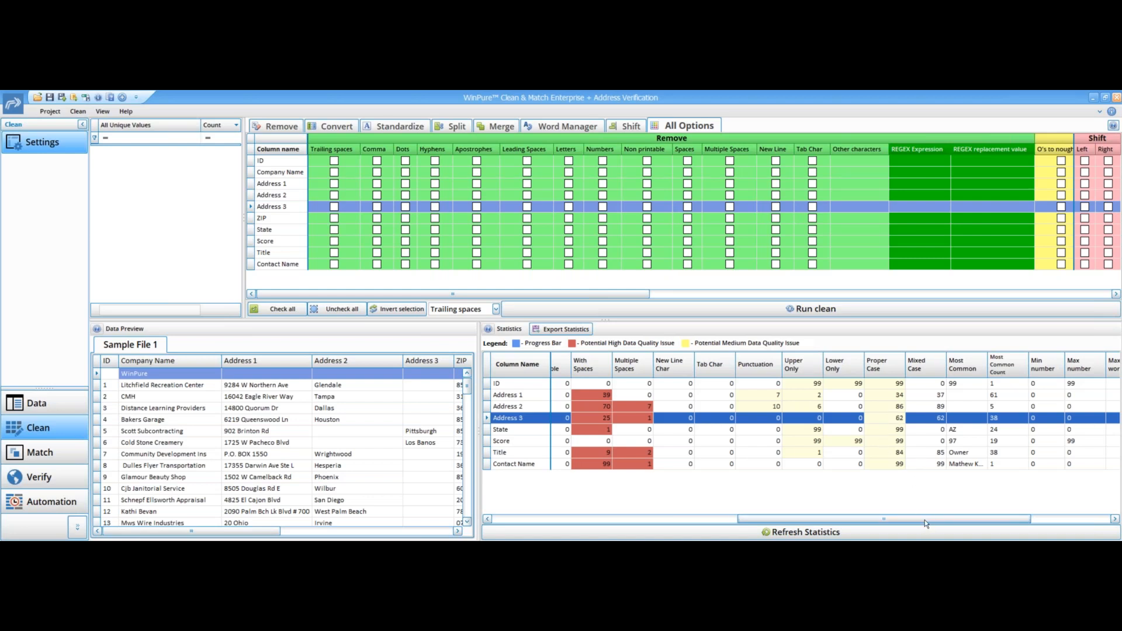
drag(926, 524, 660, 504)
click(628, 432)
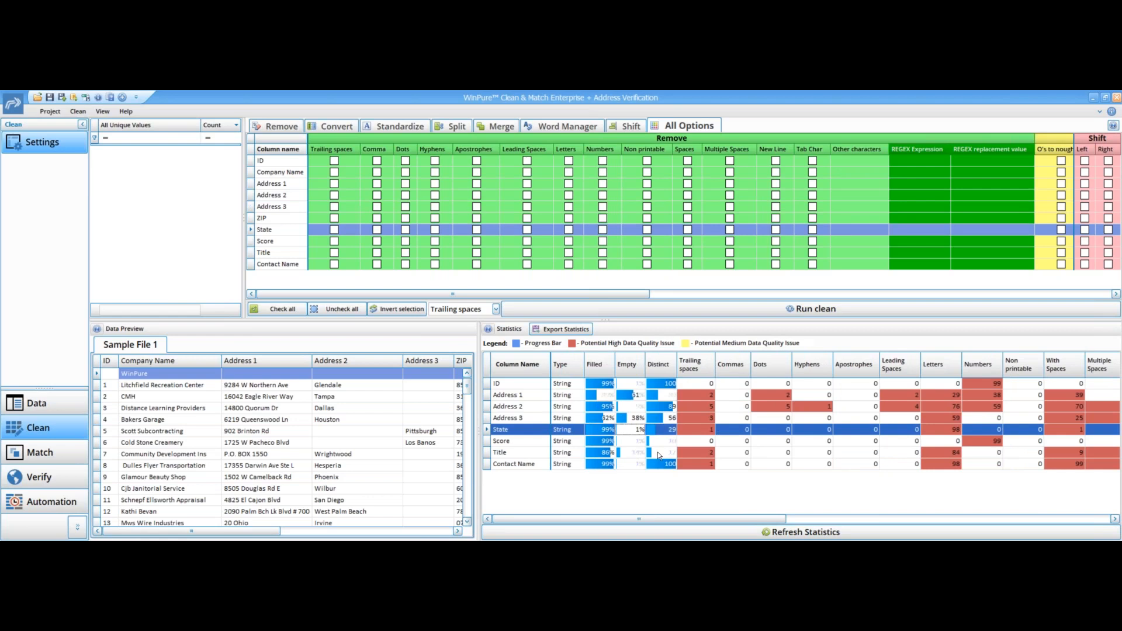
- List the unique values containing dots in Address 1 and Address 2, and those with hyphens and multiple spaces in Address 2
click(780, 395)
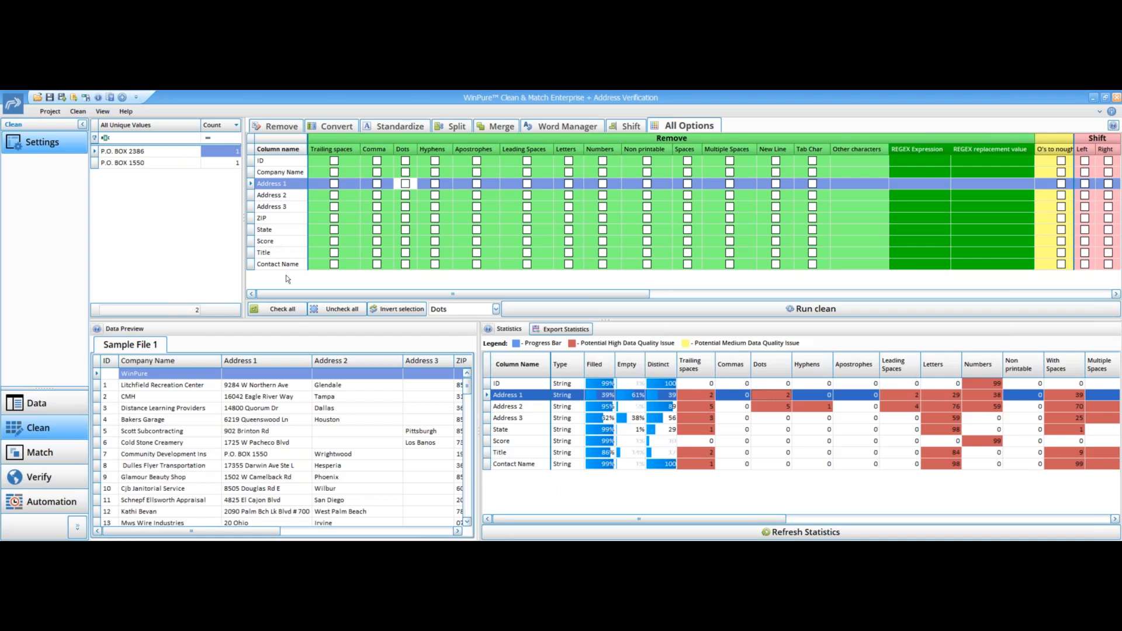
click(779, 405)
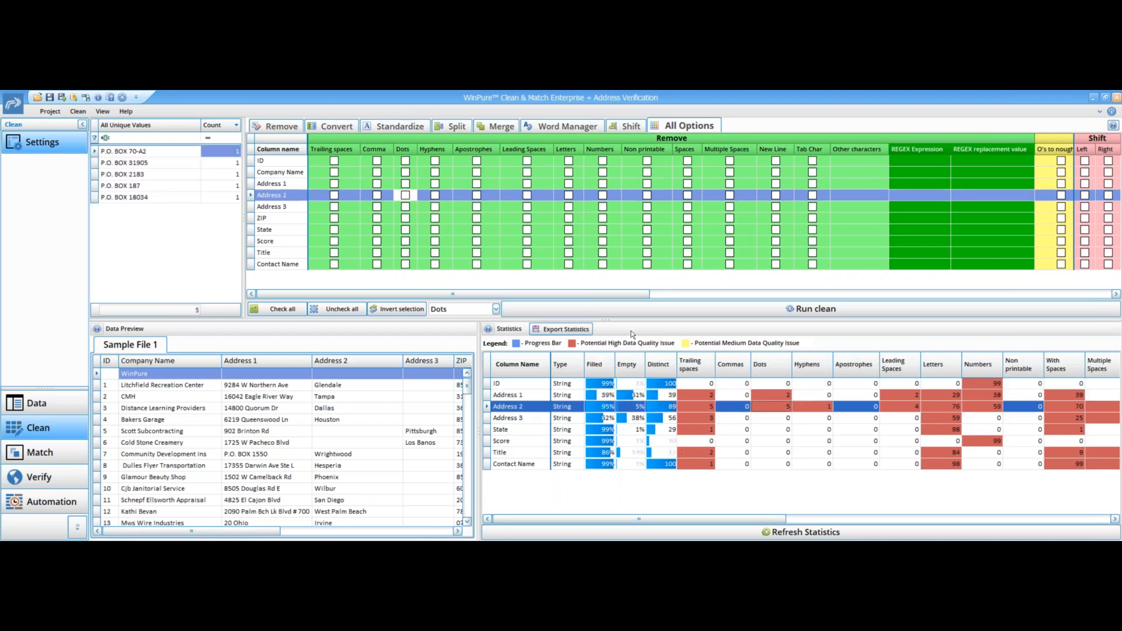
click(830, 407)
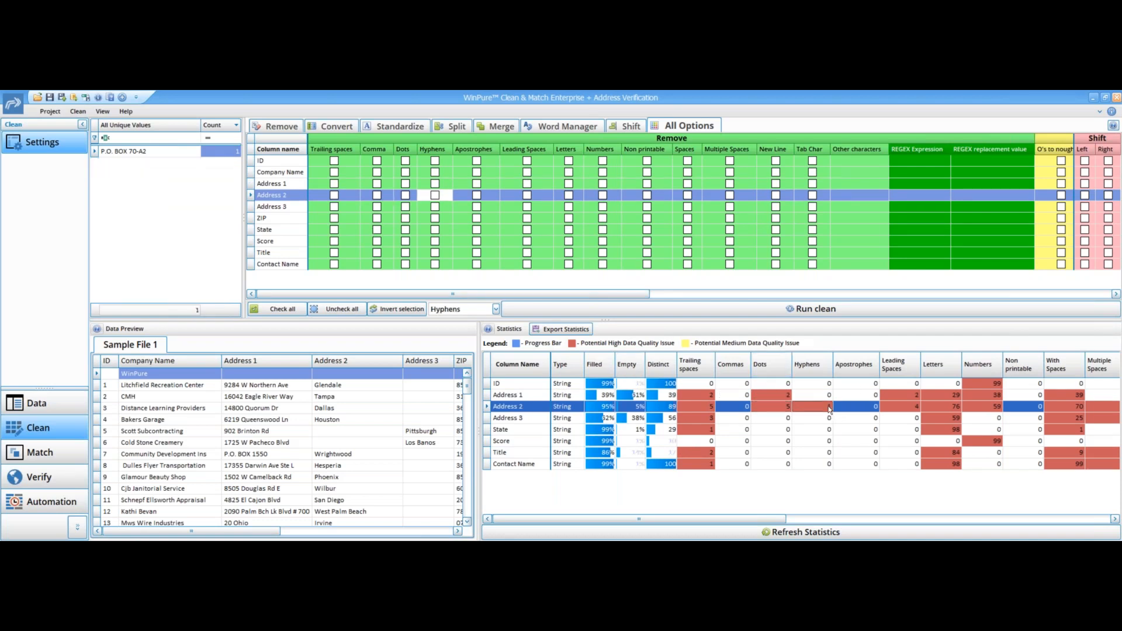
click(1102, 408)
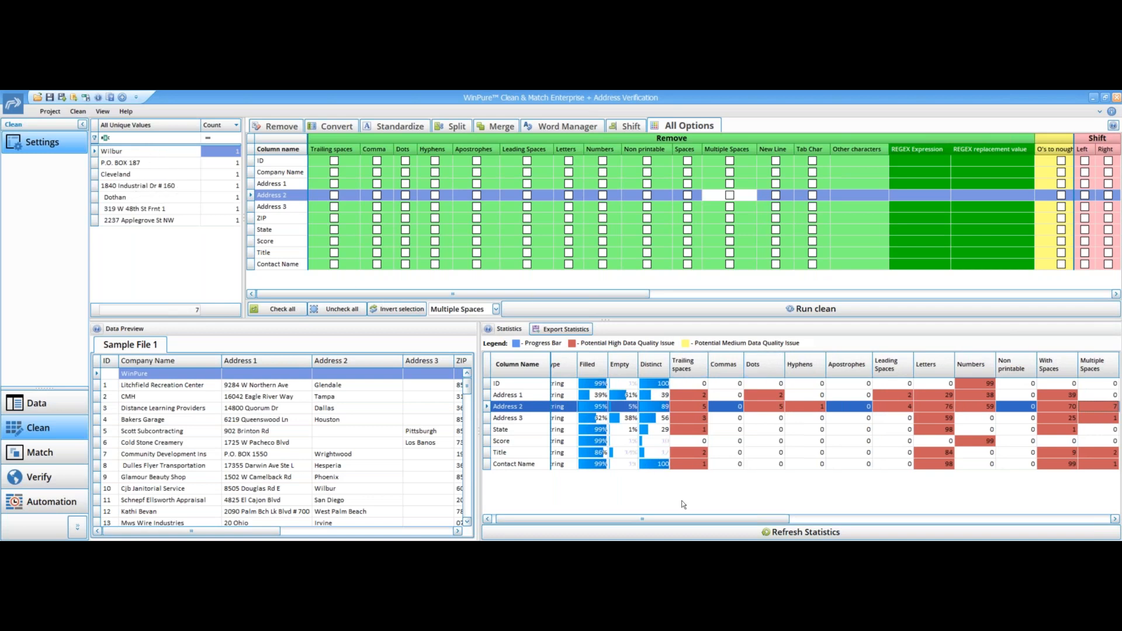
drag(671, 518, 664, 524)
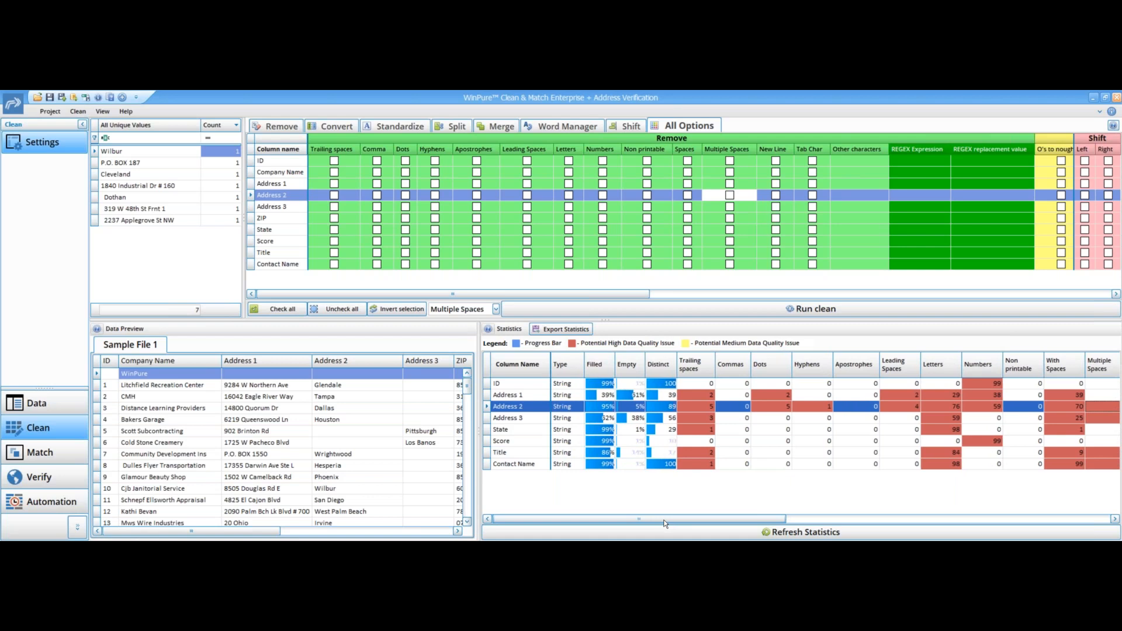
- Examine the letter-case statistics and list the Title values that are upper case only and those in proper case
drag(664, 521, 834, 517)
drag(849, 521, 875, 521)
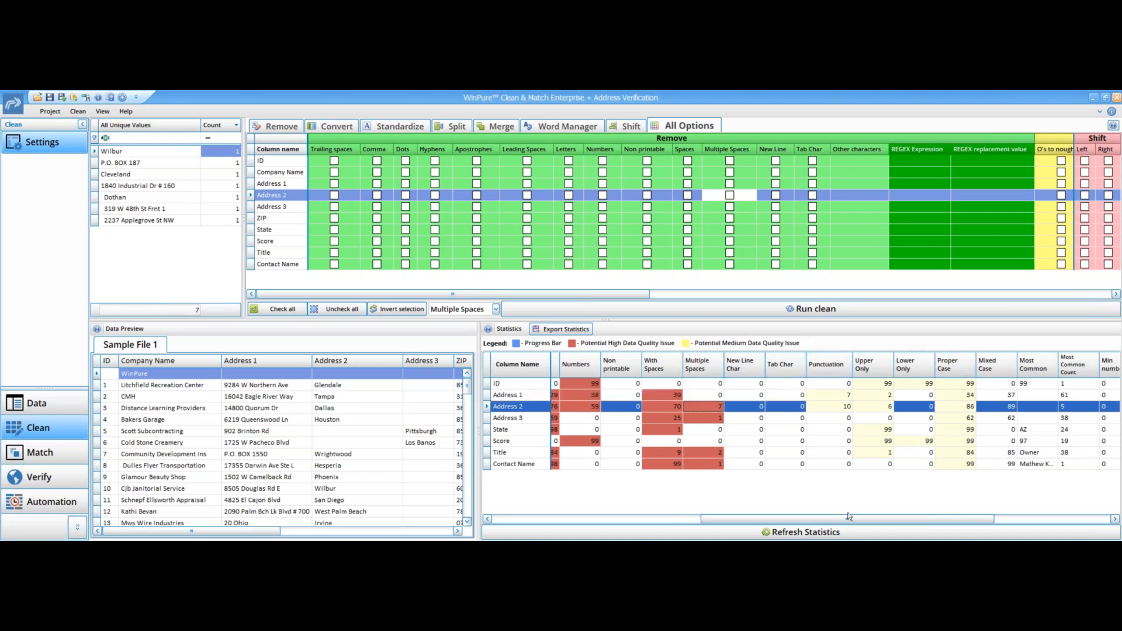
drag(847, 518, 940, 510)
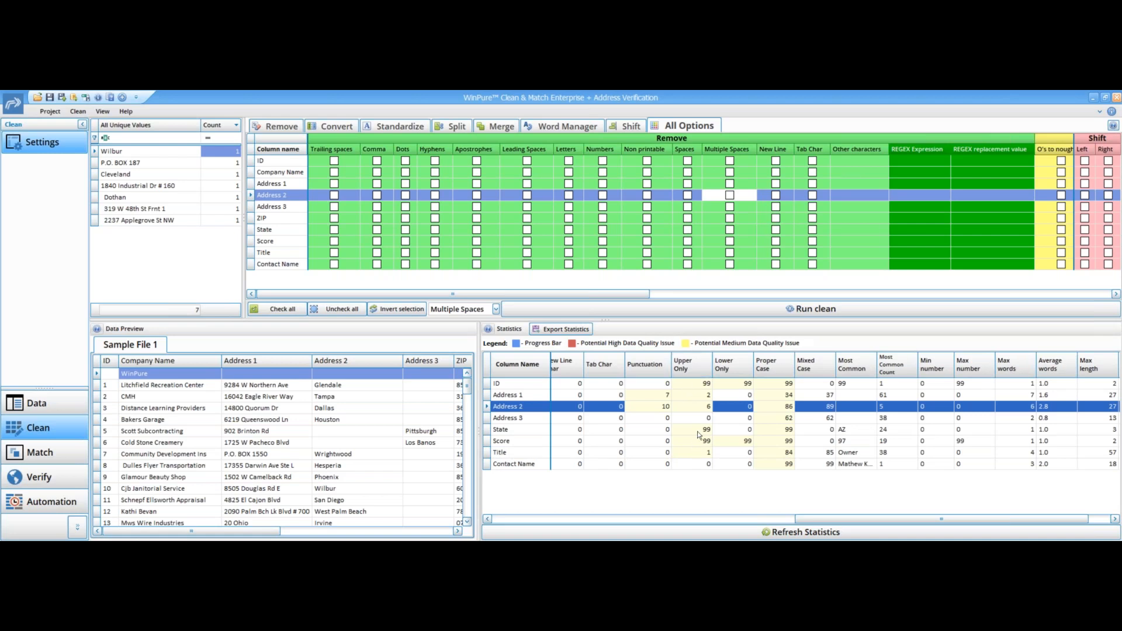
click(699, 453)
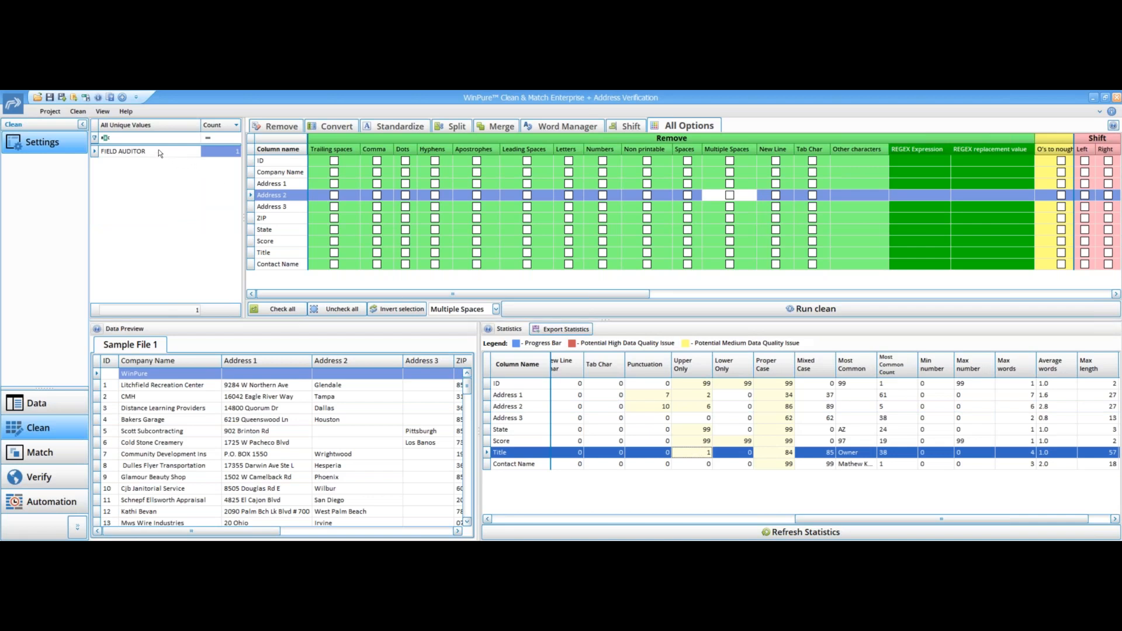
click(781, 454)
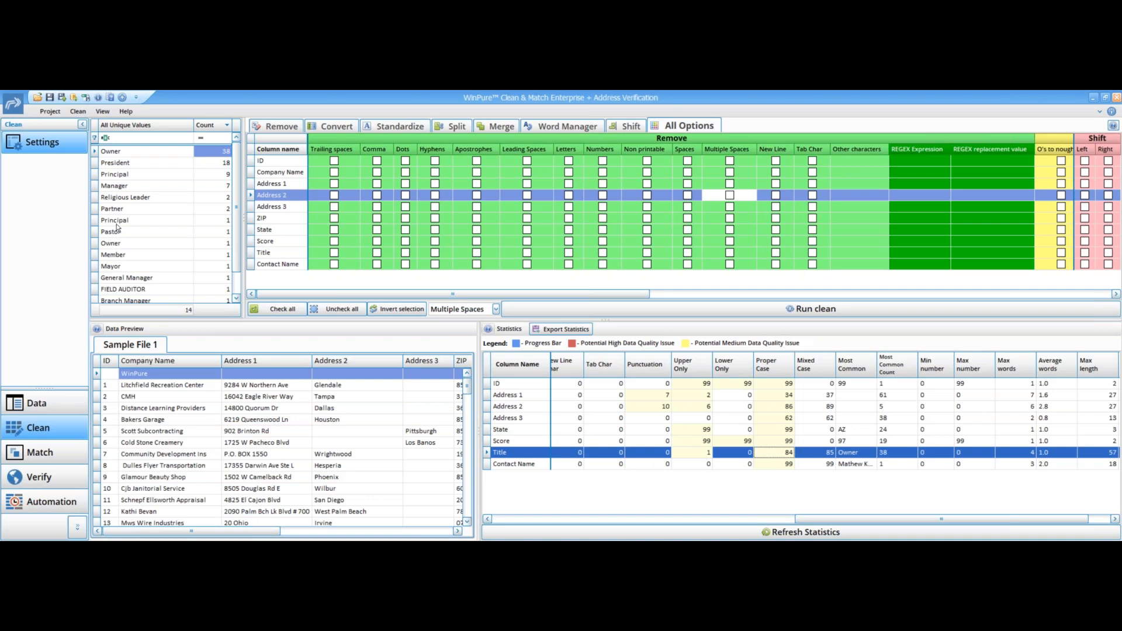
scroll(123, 227, down, 1)
scroll(124, 227, up, 1)
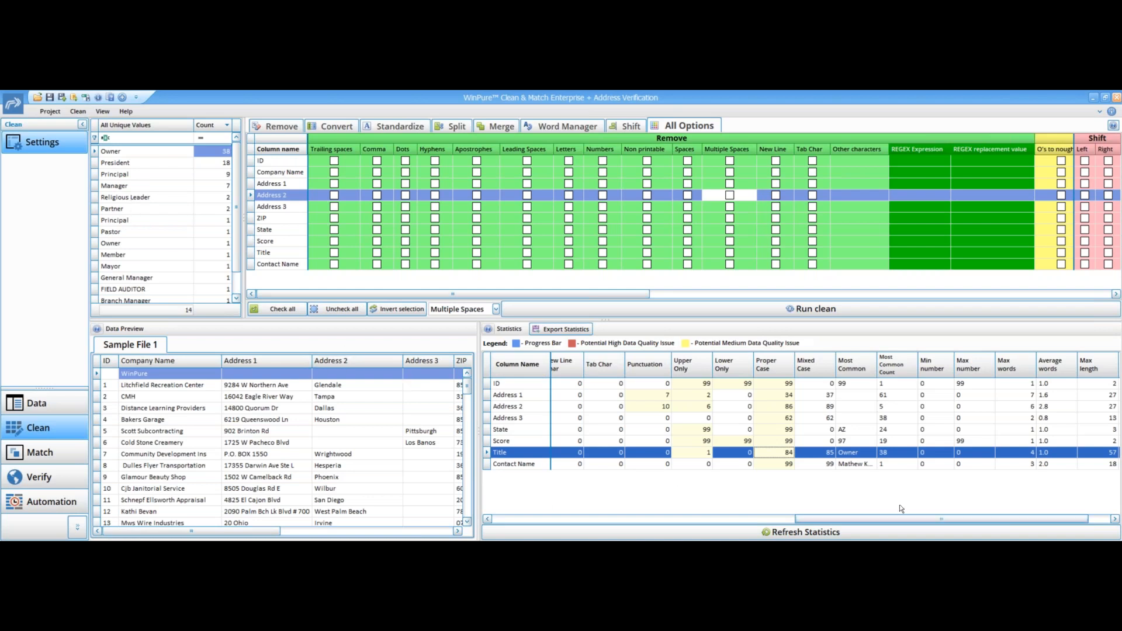
drag(818, 517, 540, 507)
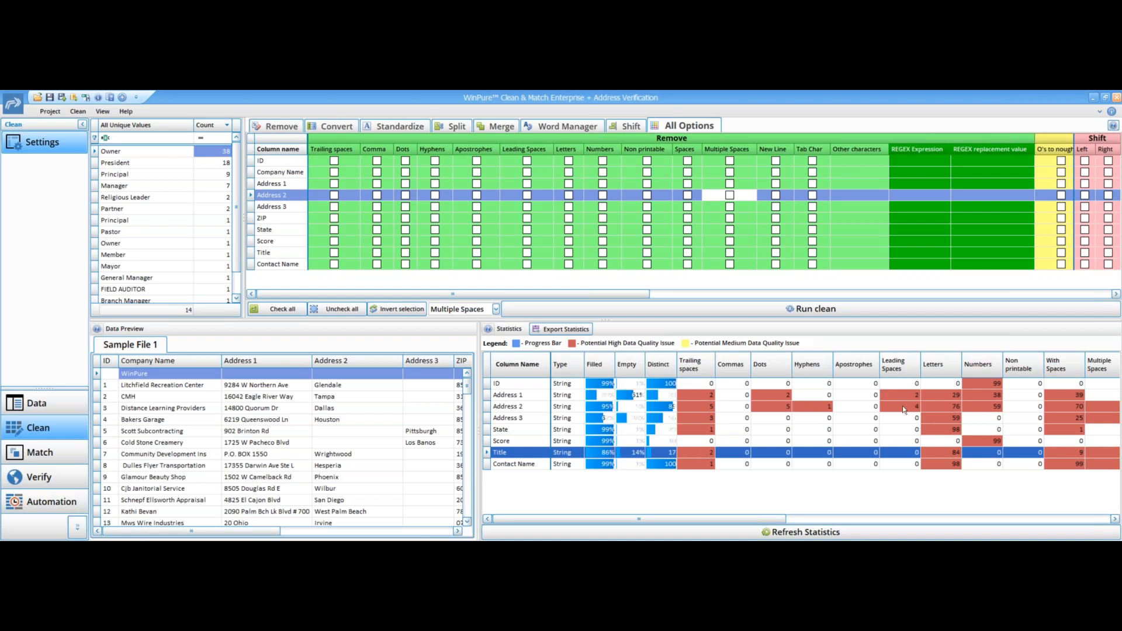
- Enable removal of trailing spaces and leading spaces for all columns in the cleaning matrix
click(334, 163)
click(334, 162)
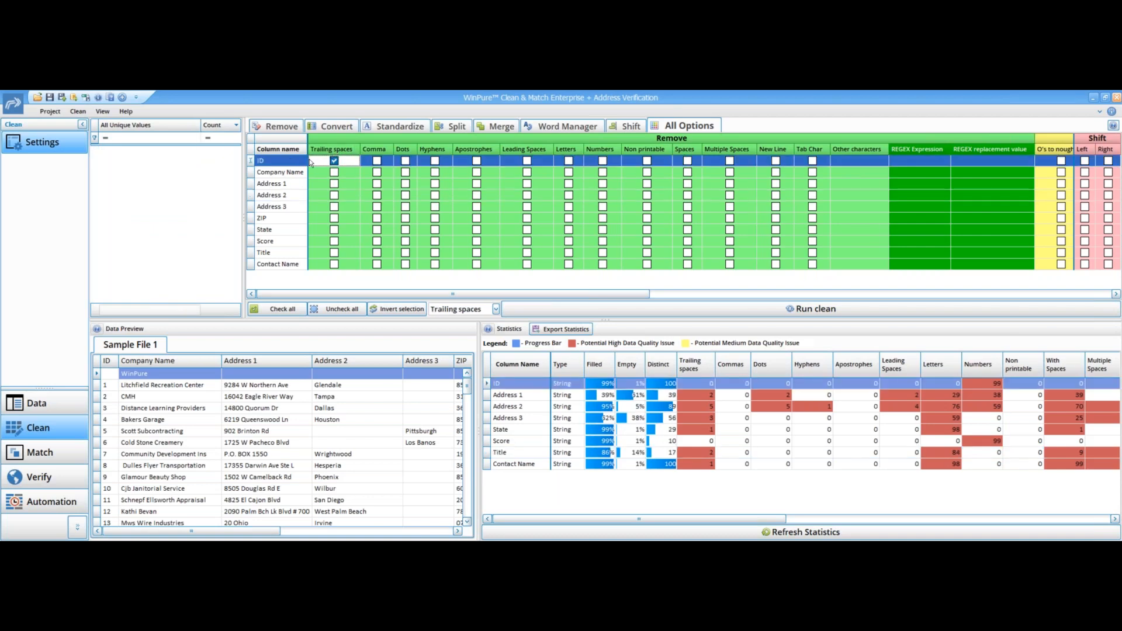
click(290, 310)
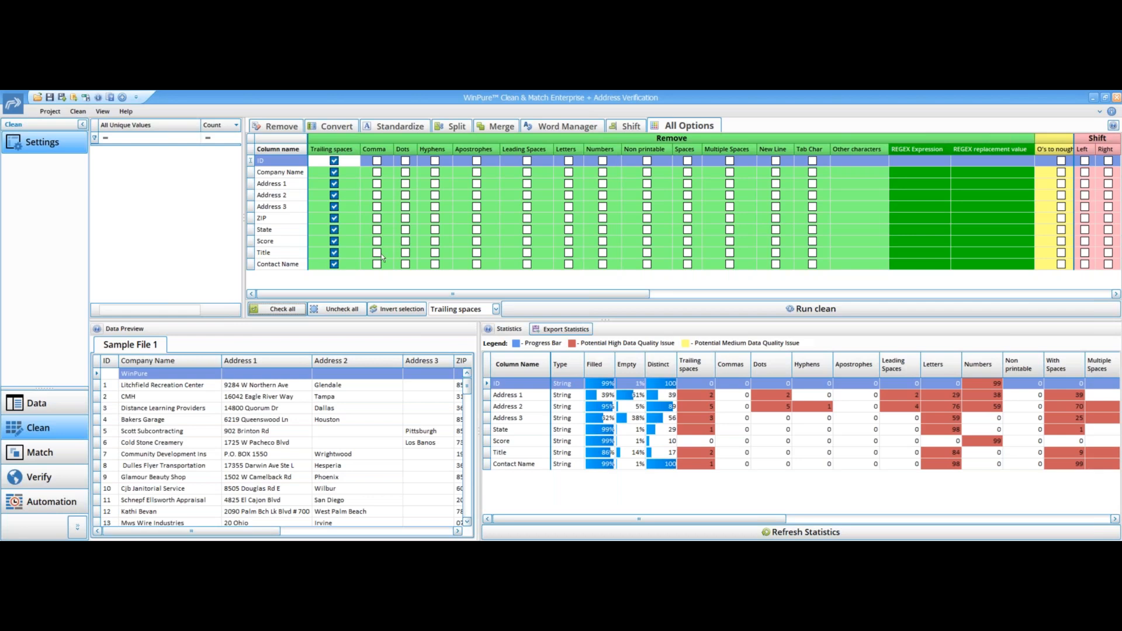
click(526, 161)
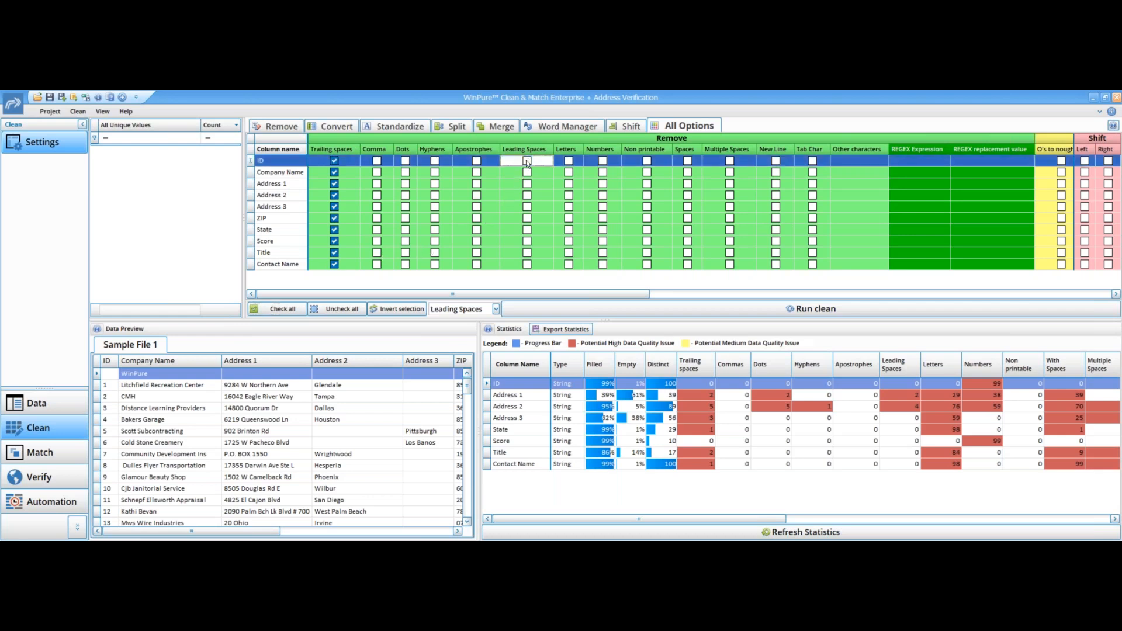
click(295, 308)
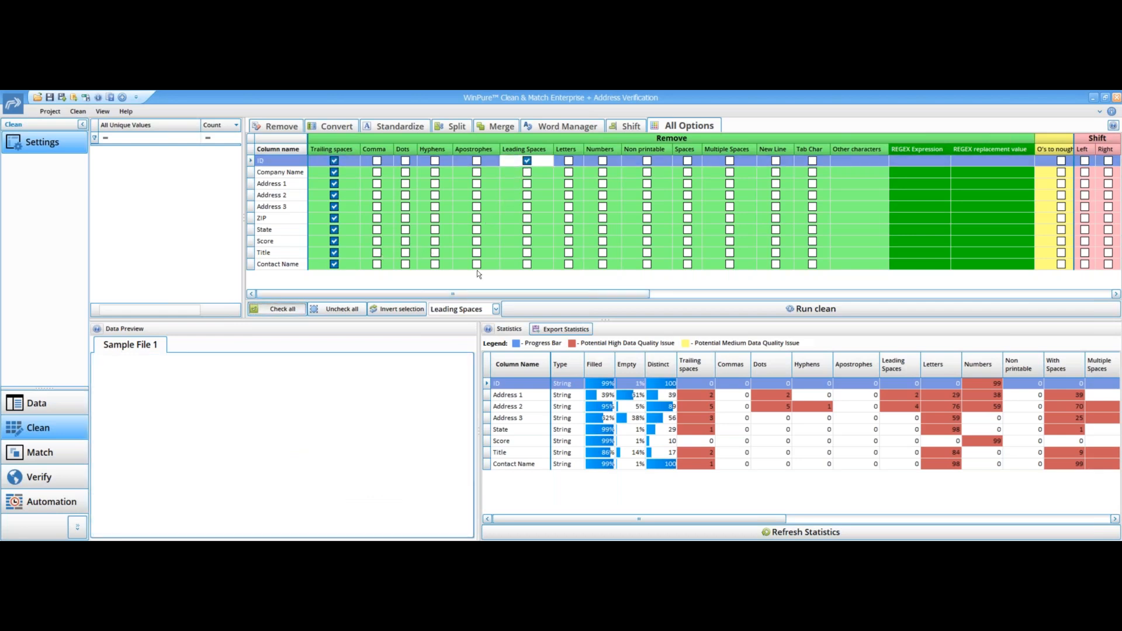
- Enable removal of non-printable characters and multiple spaces for all columns, and run the clean
click(647, 162)
click(648, 160)
click(280, 309)
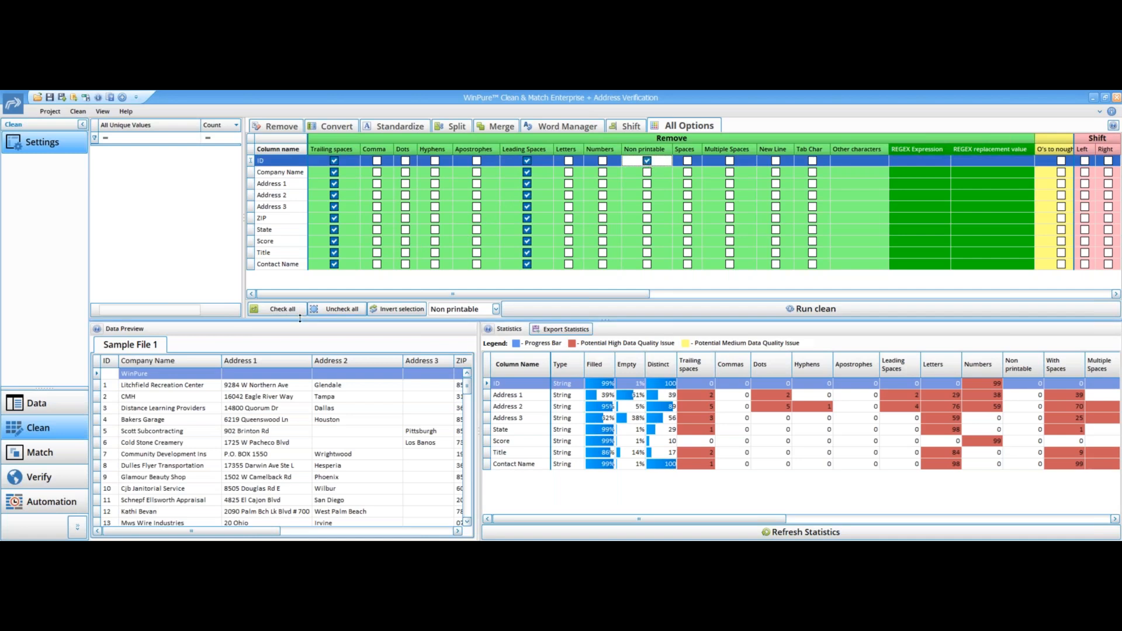
click(734, 166)
click(731, 162)
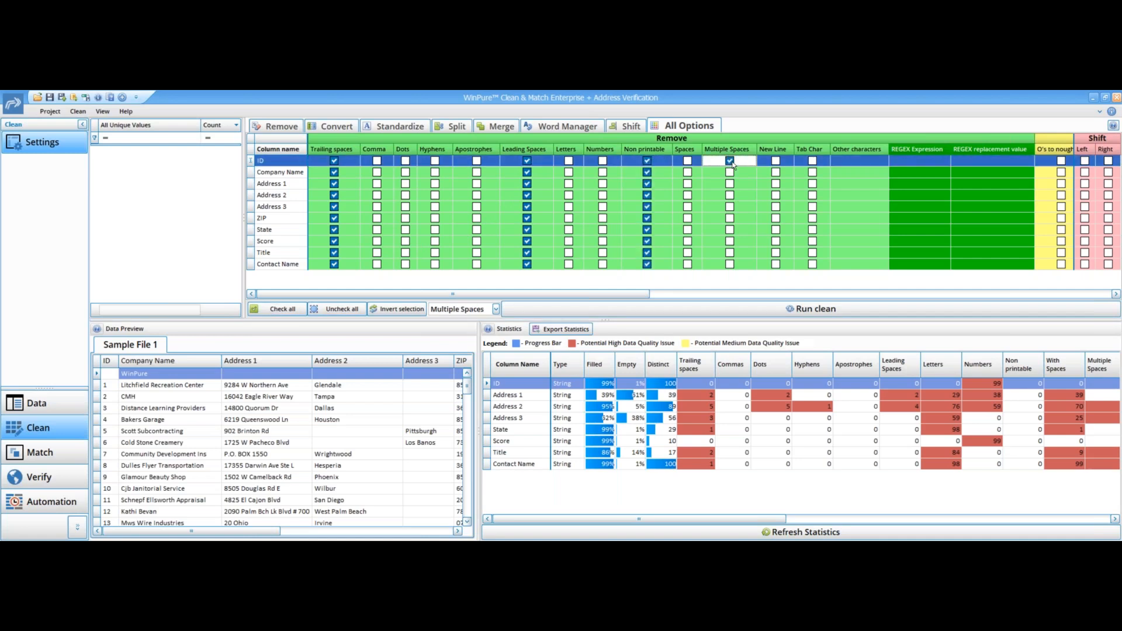
click(295, 310)
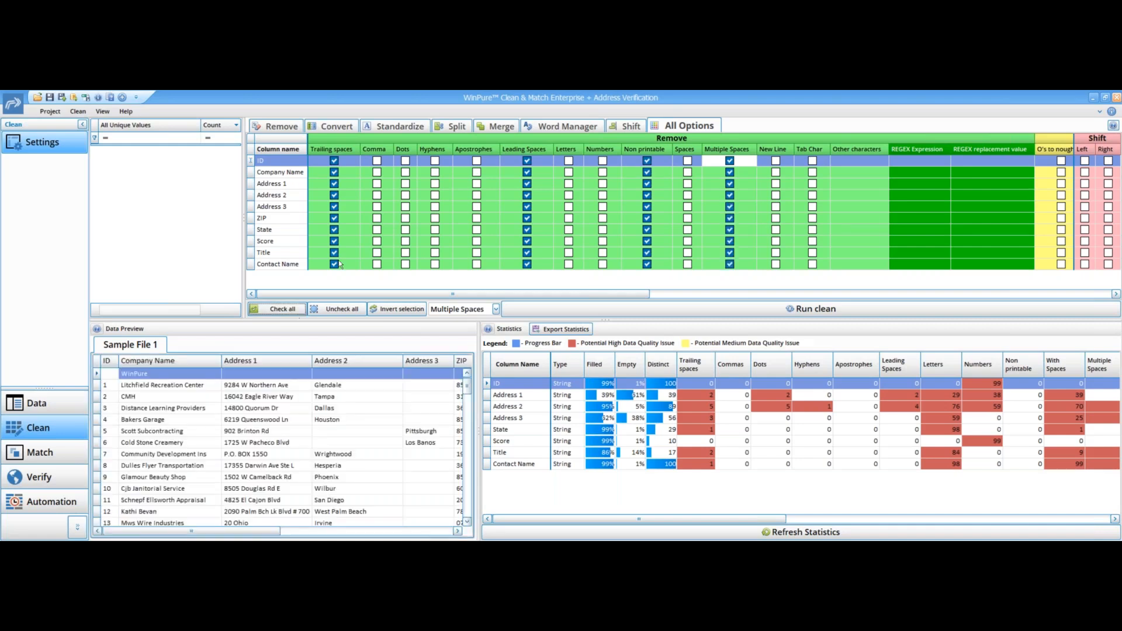
click(705, 312)
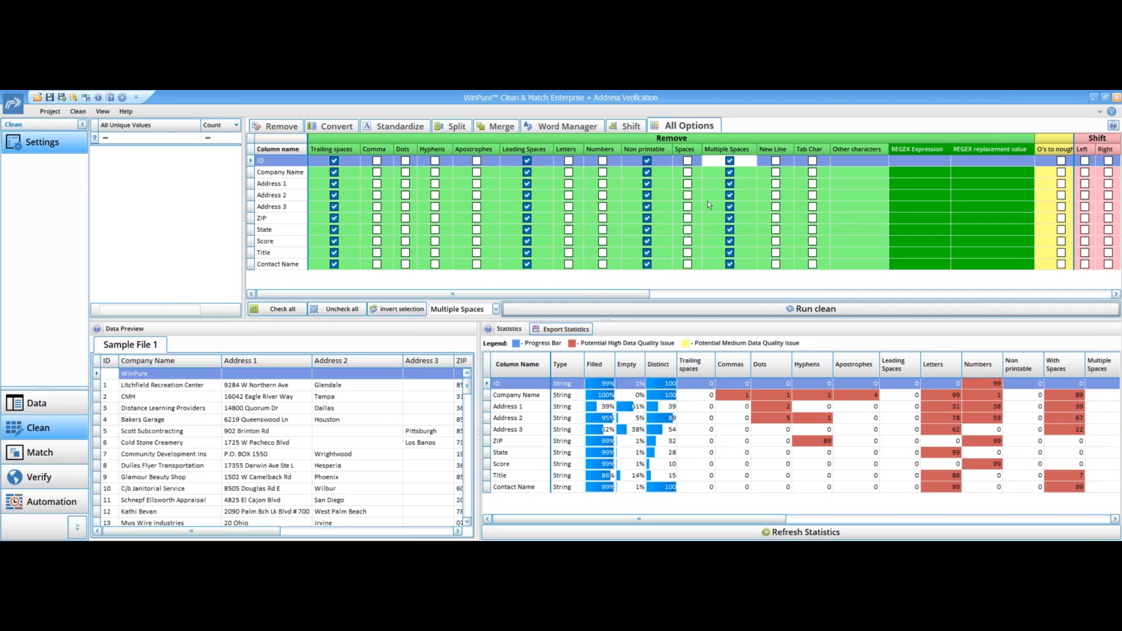
- Set "-" as the other character to remove from ZIP, and convert empty values in Address 1 and Address 3 to "Empty"
click(837, 219)
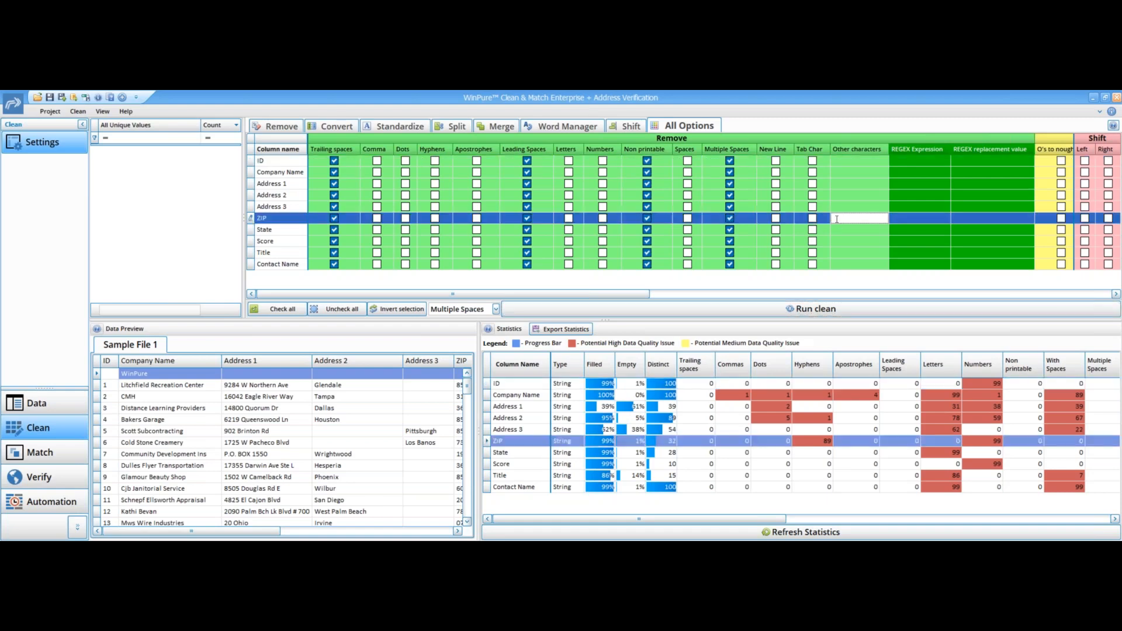
text(-)
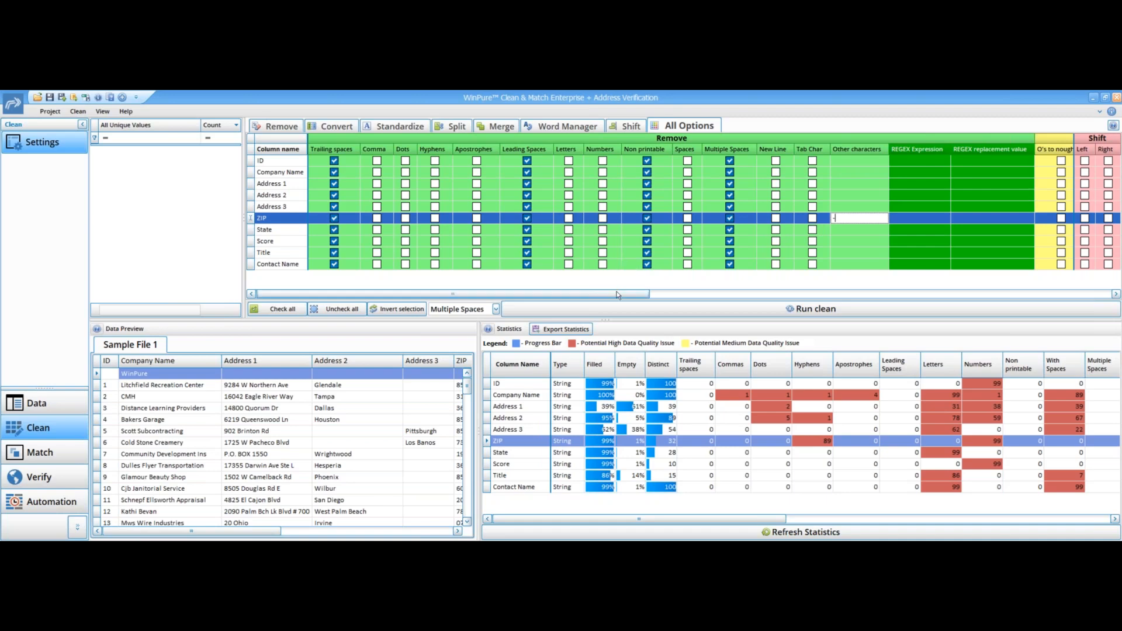
drag(616, 292, 803, 294)
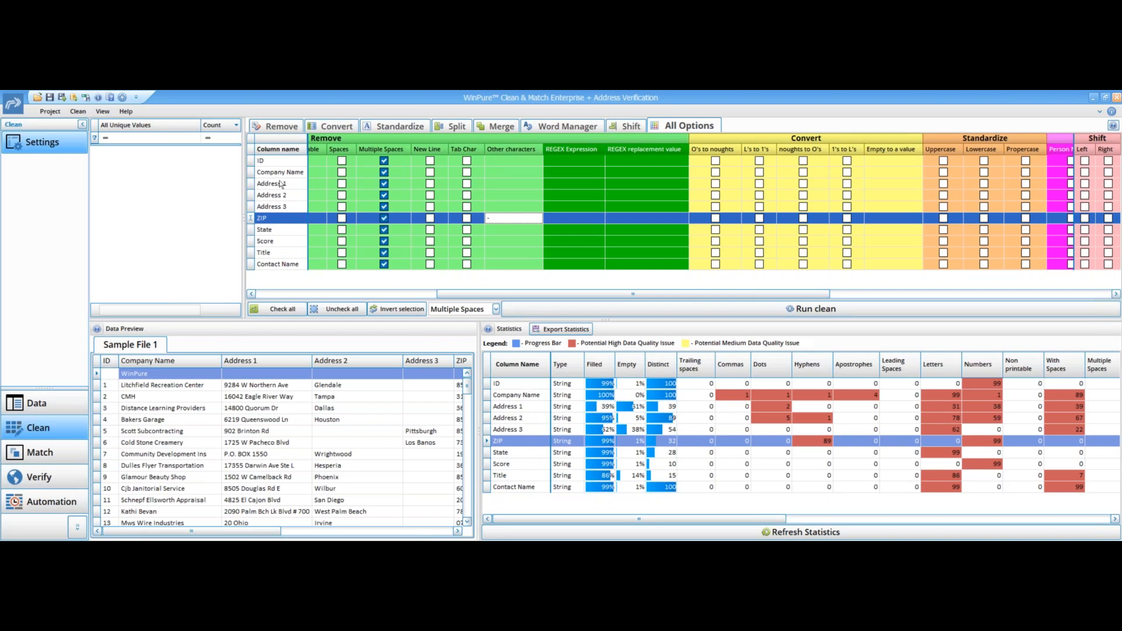
click(884, 183)
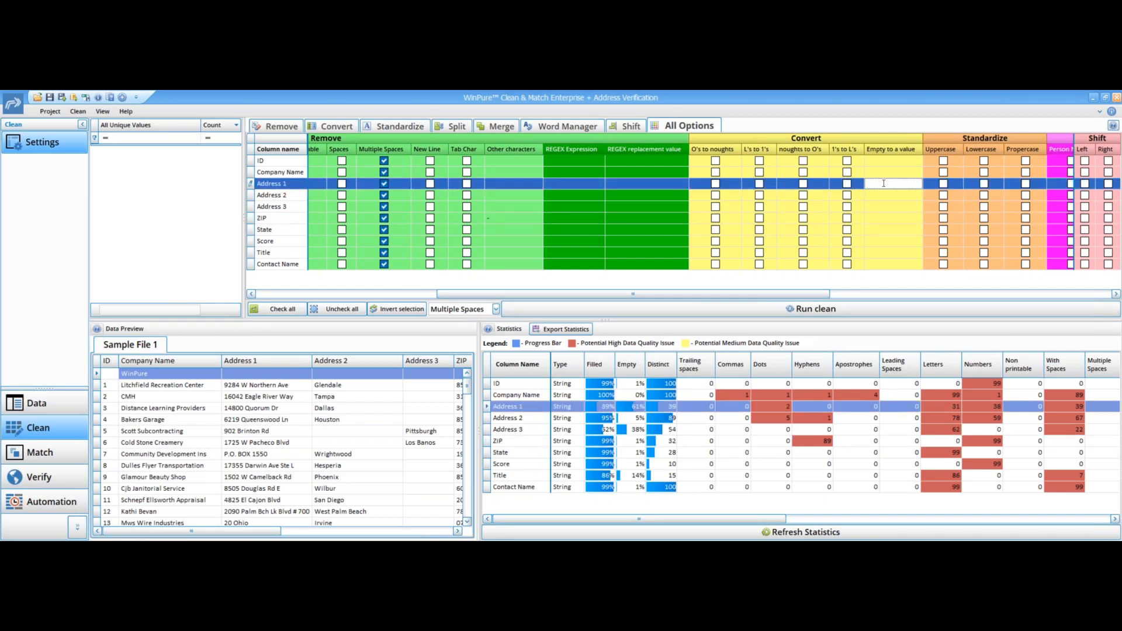
text(Empty)
click(884, 207)
text(Empty)
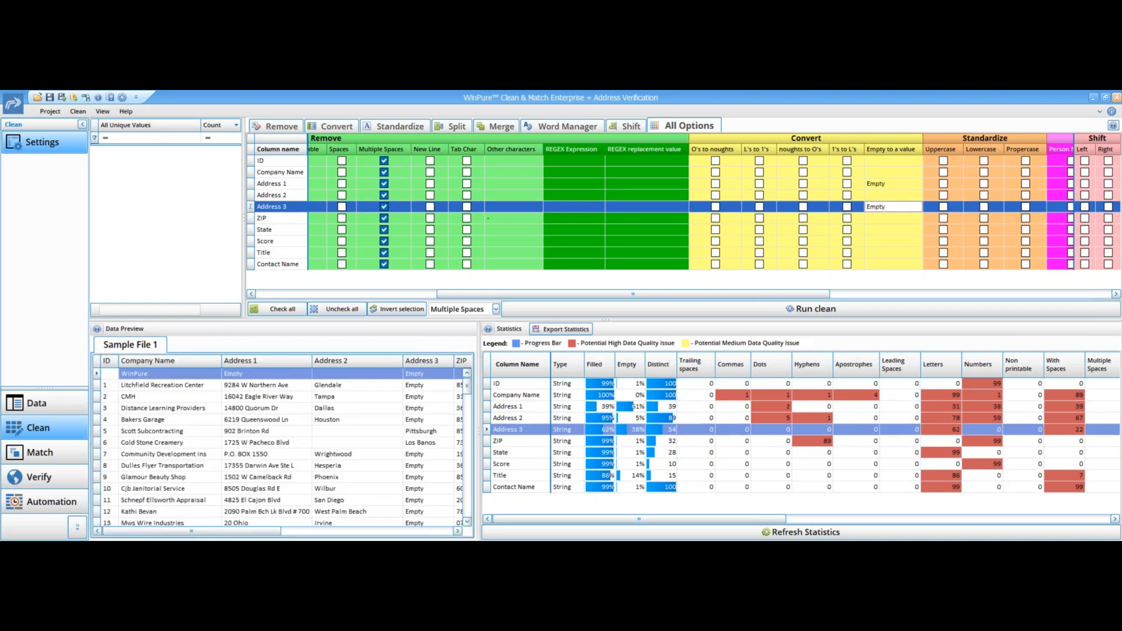
key(Return)
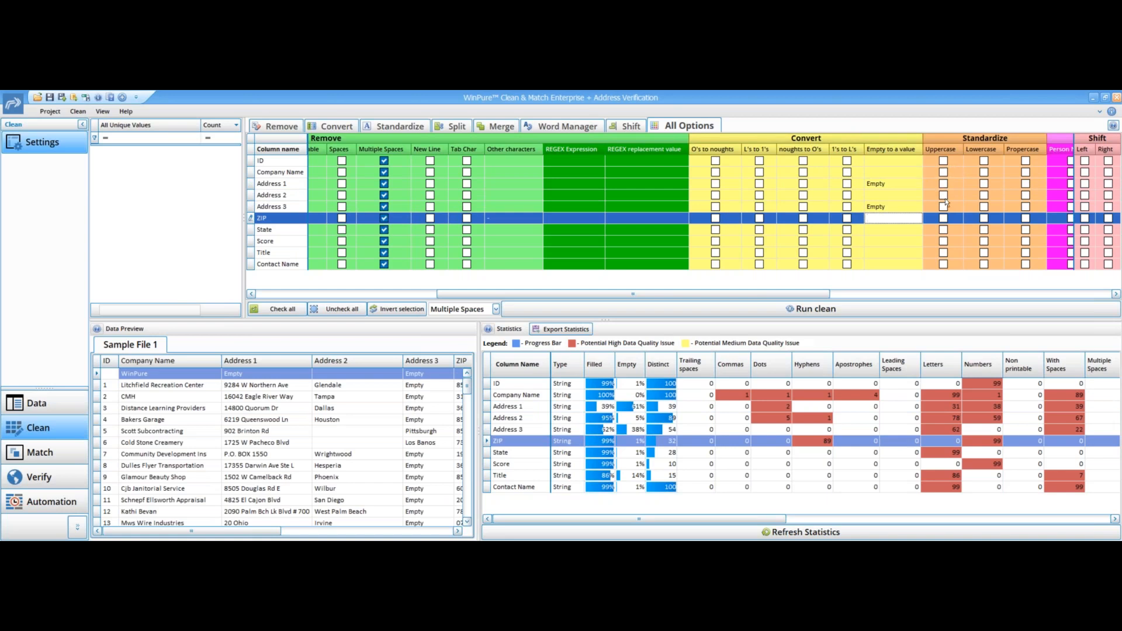
- Standardize the Title column to proper case and run the clean
click(297, 254)
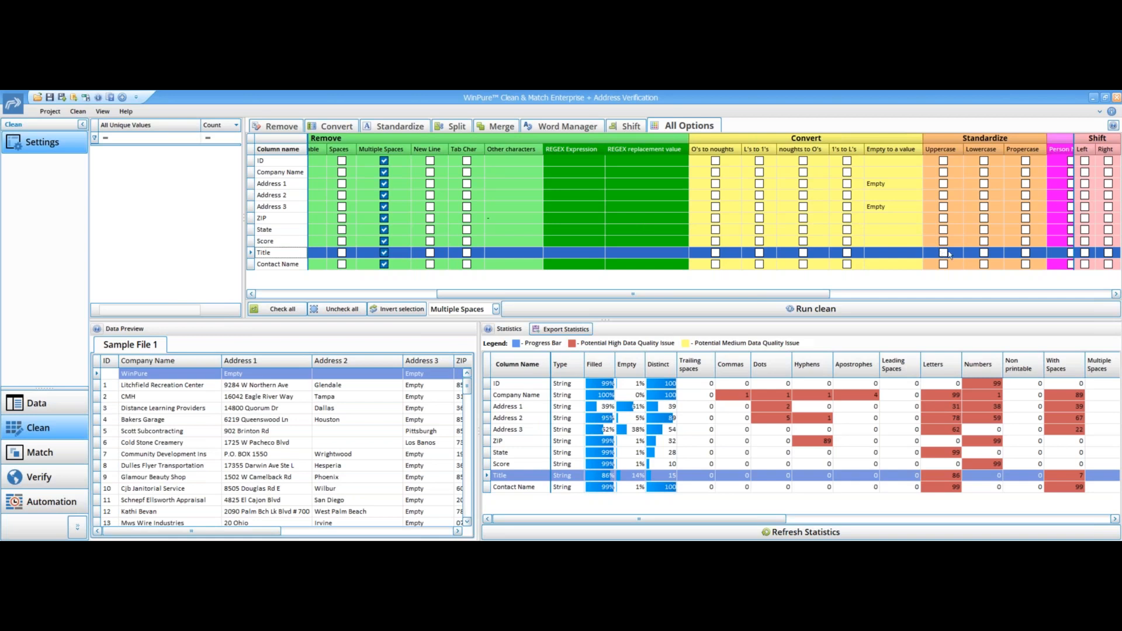
click(1029, 257)
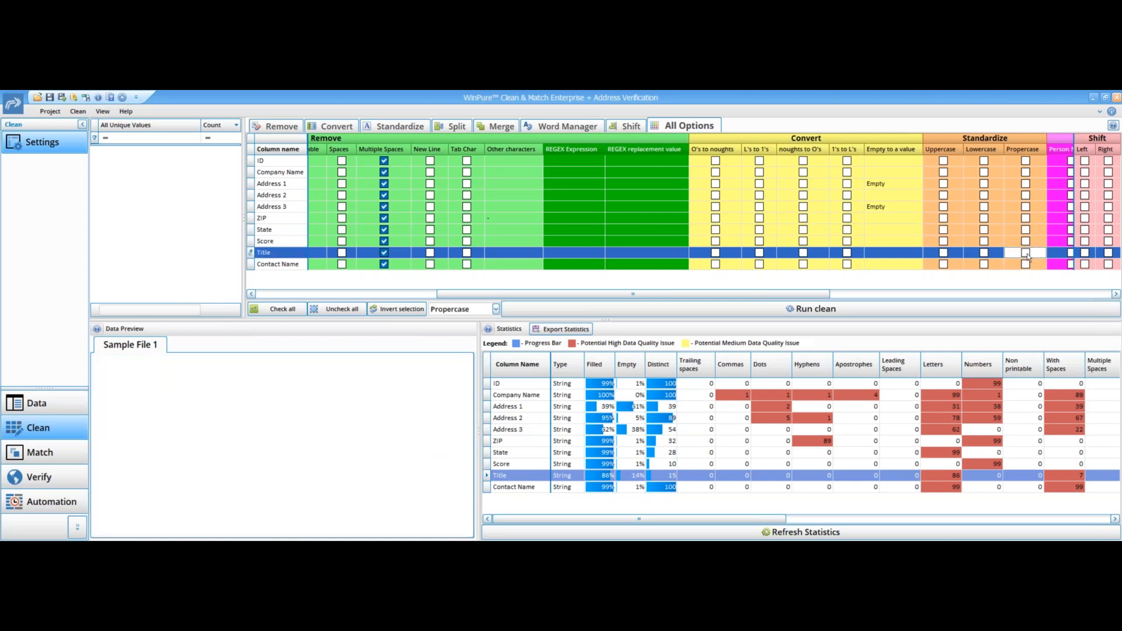
click(1026, 254)
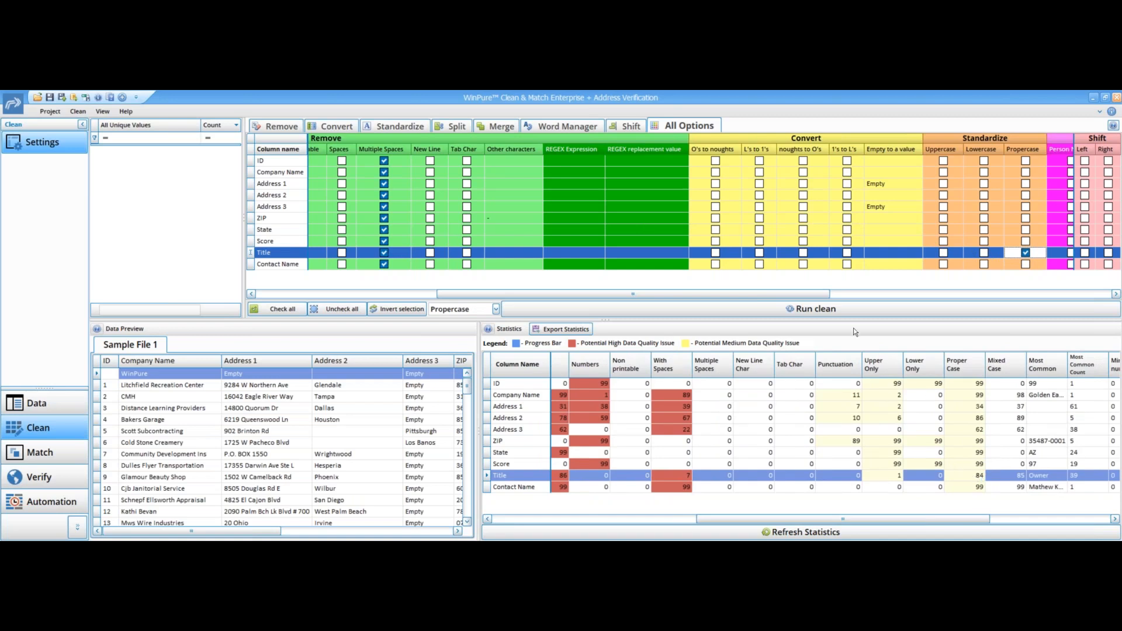
click(848, 313)
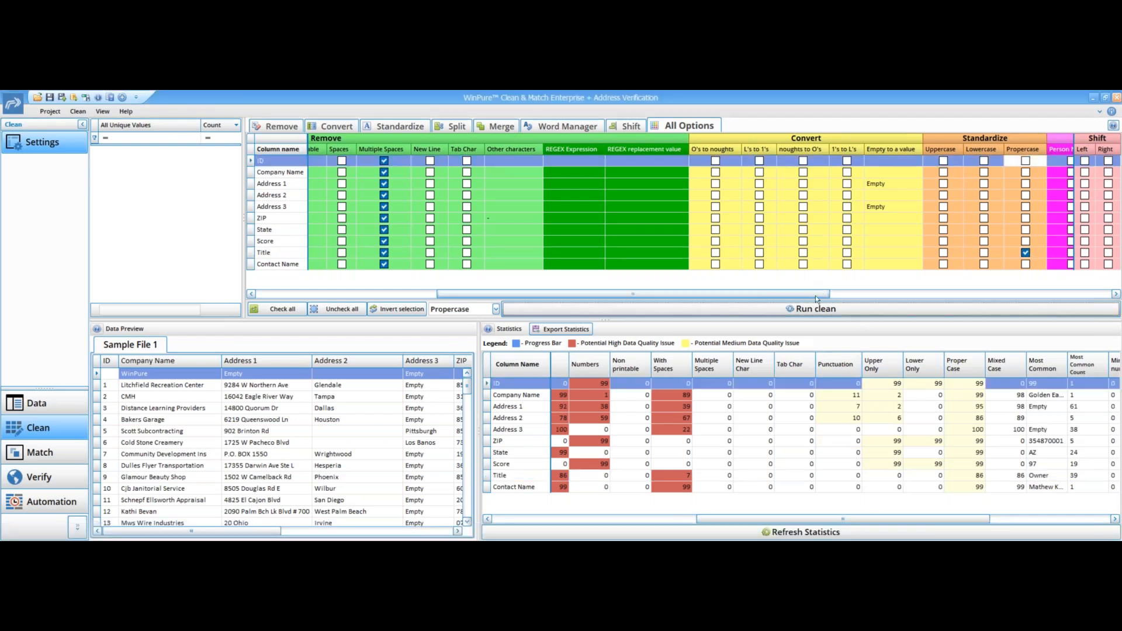
- Enable the Person Name split for the Contact Name column and run the clean
drag(815, 295, 1059, 296)
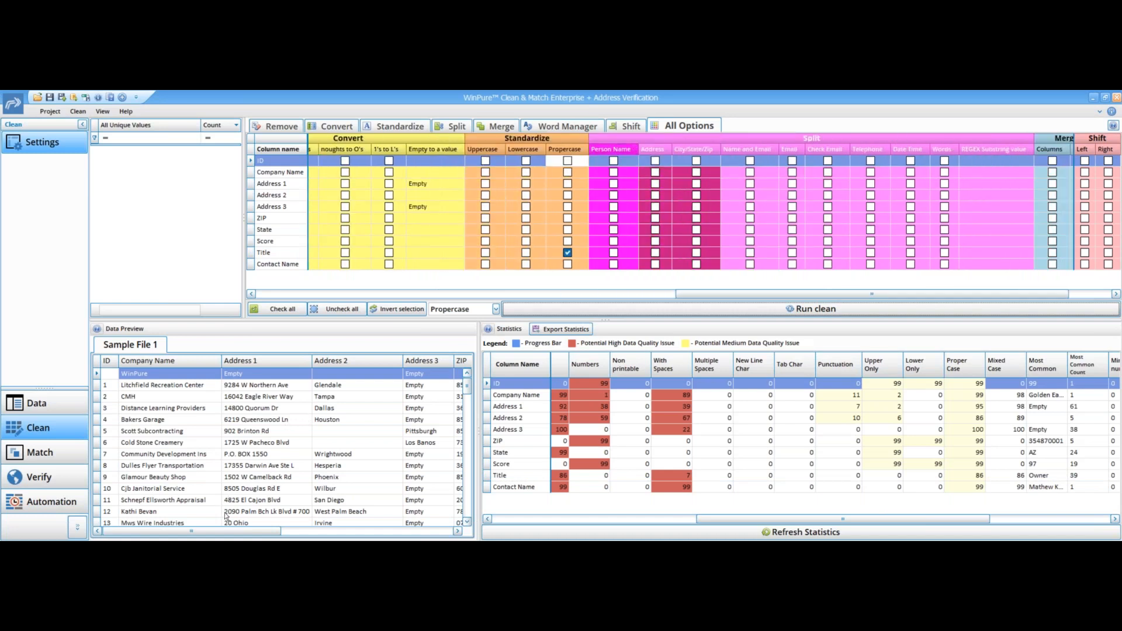
drag(229, 531, 403, 530)
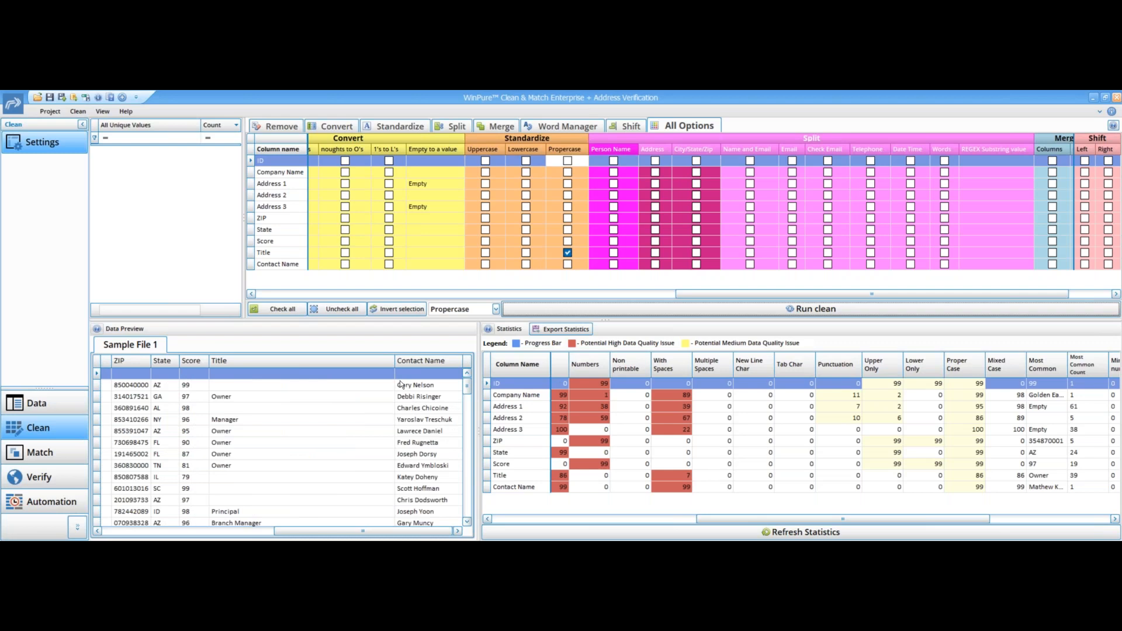
click(612, 266)
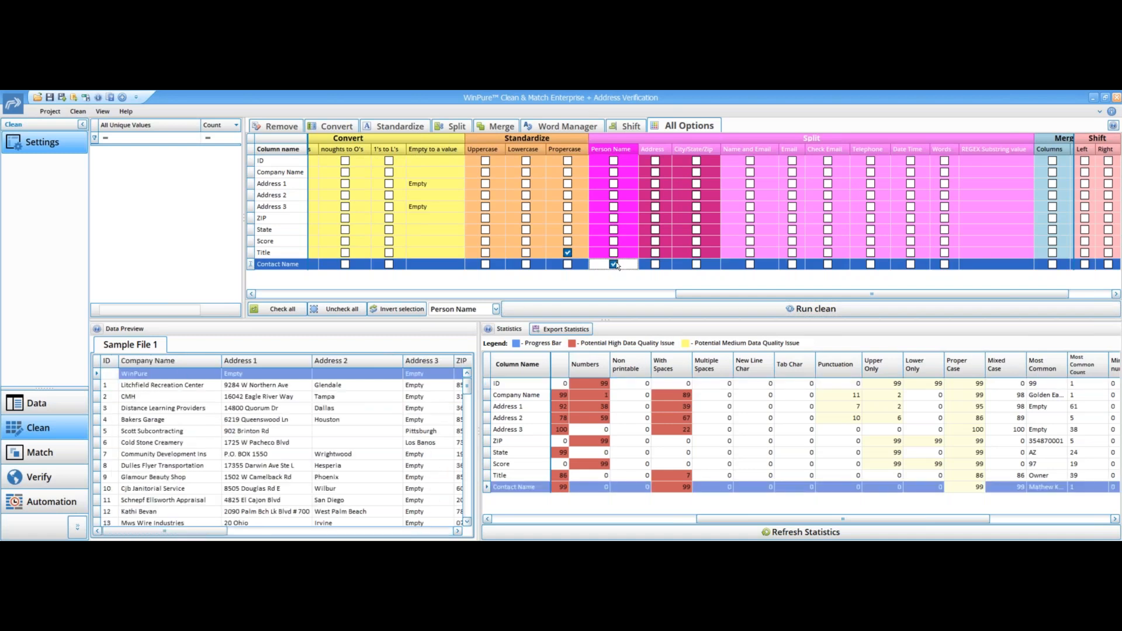
click(767, 314)
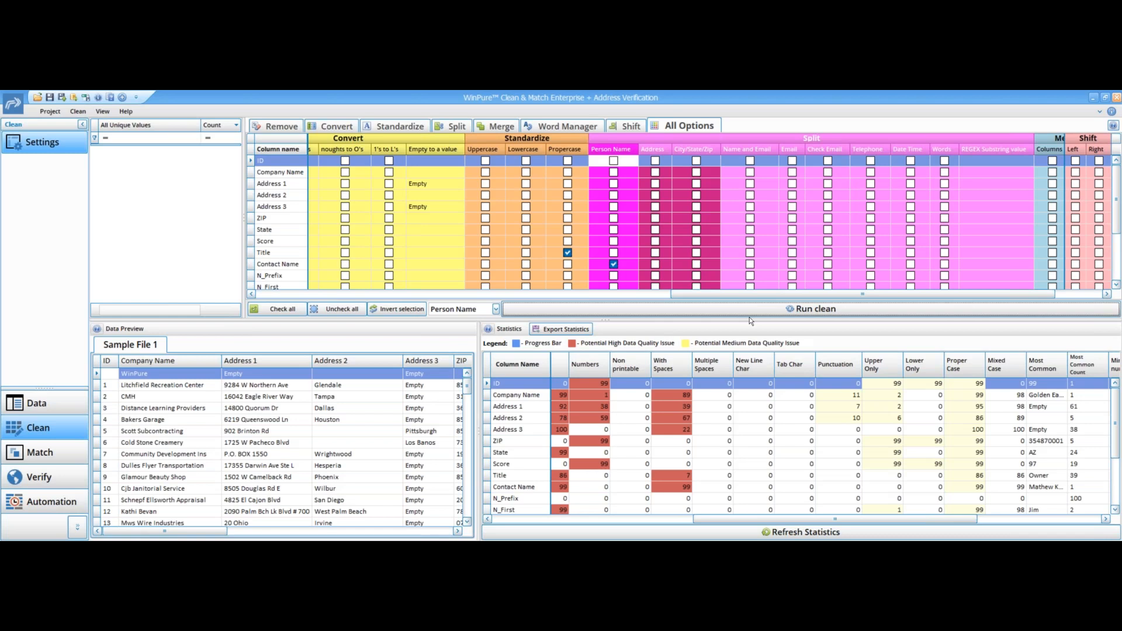
- Open the Word Manager for the Title column and add the values Branch Manager and General Manager to its list
drag(713, 292, 948, 260)
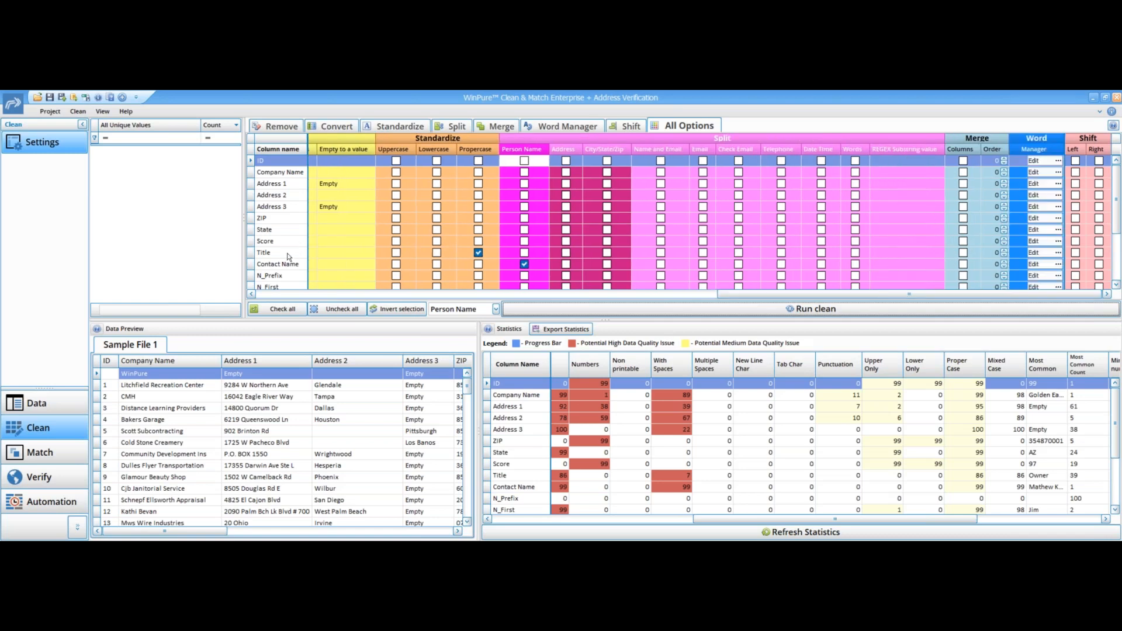
click(1034, 253)
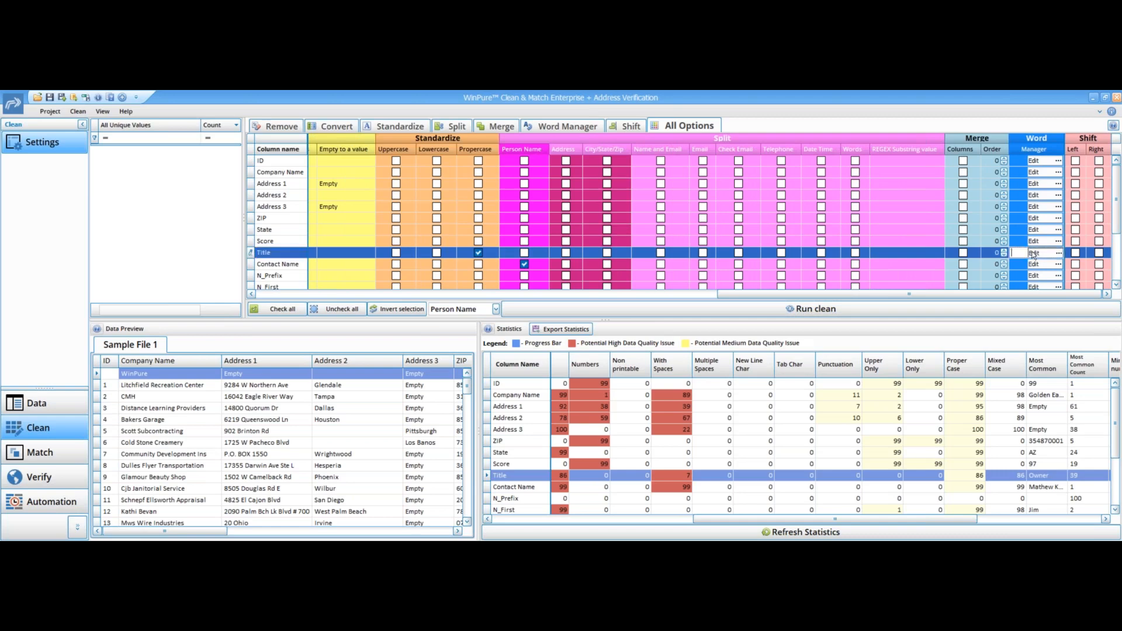
click(1033, 253)
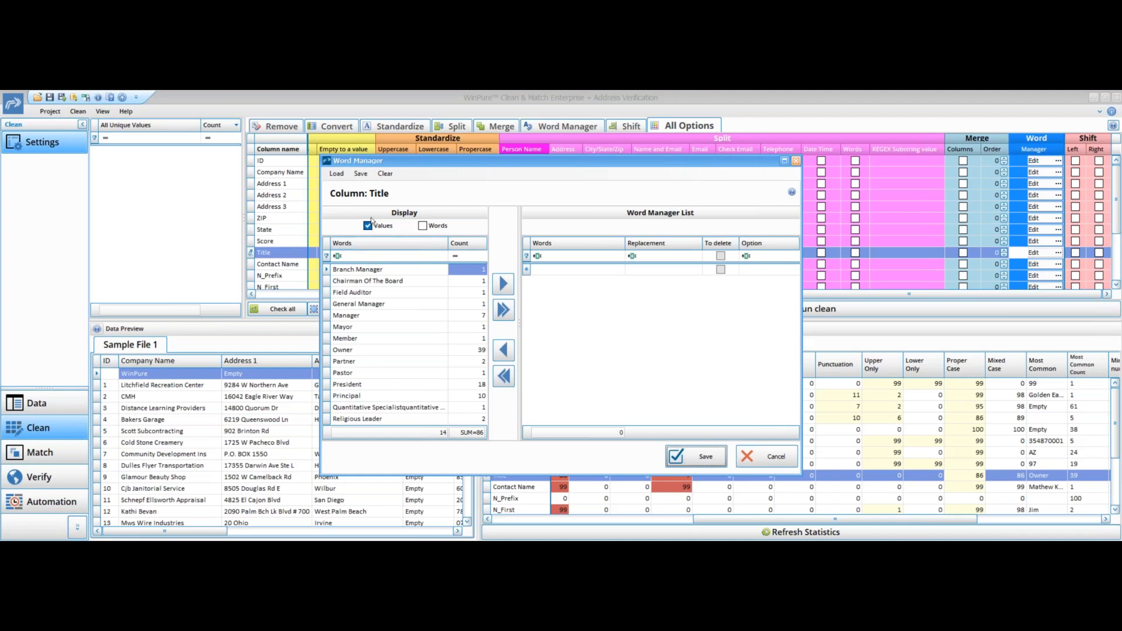
double_click(367, 271)
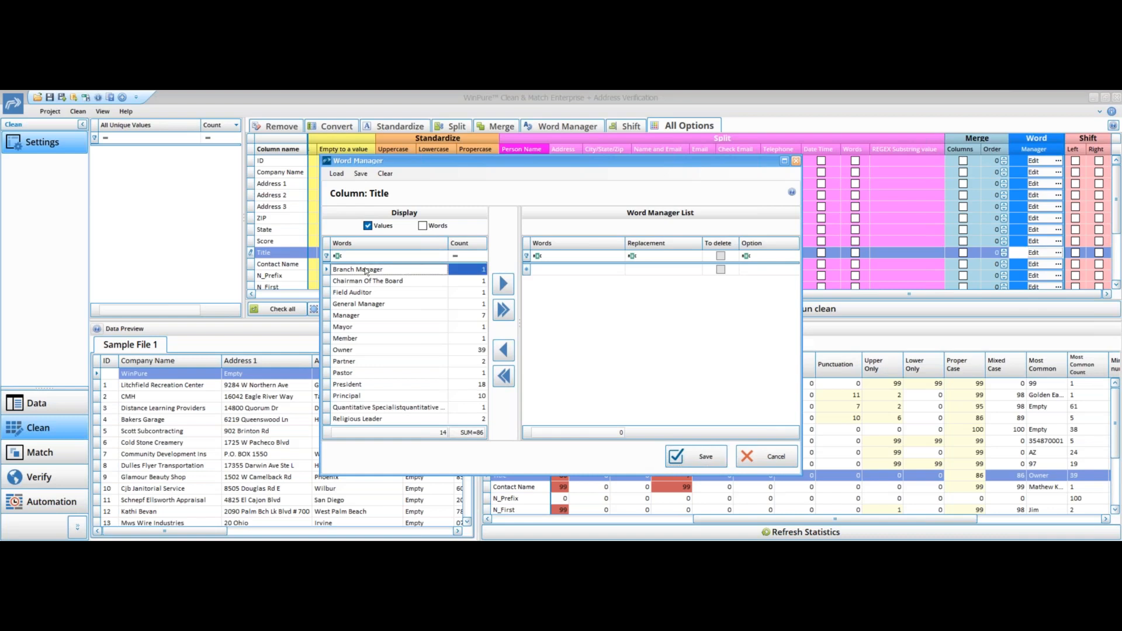
double_click(364, 304)
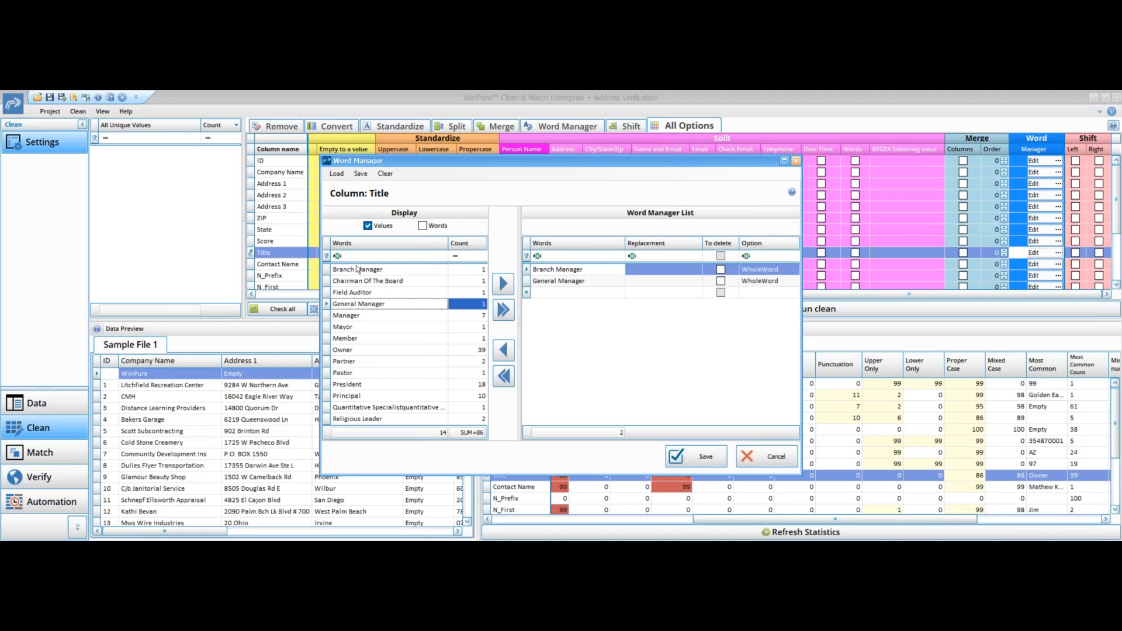
- Set "Manager" as the replacement for Branch Manager and General Manager in the Word Manager list
click(645, 274)
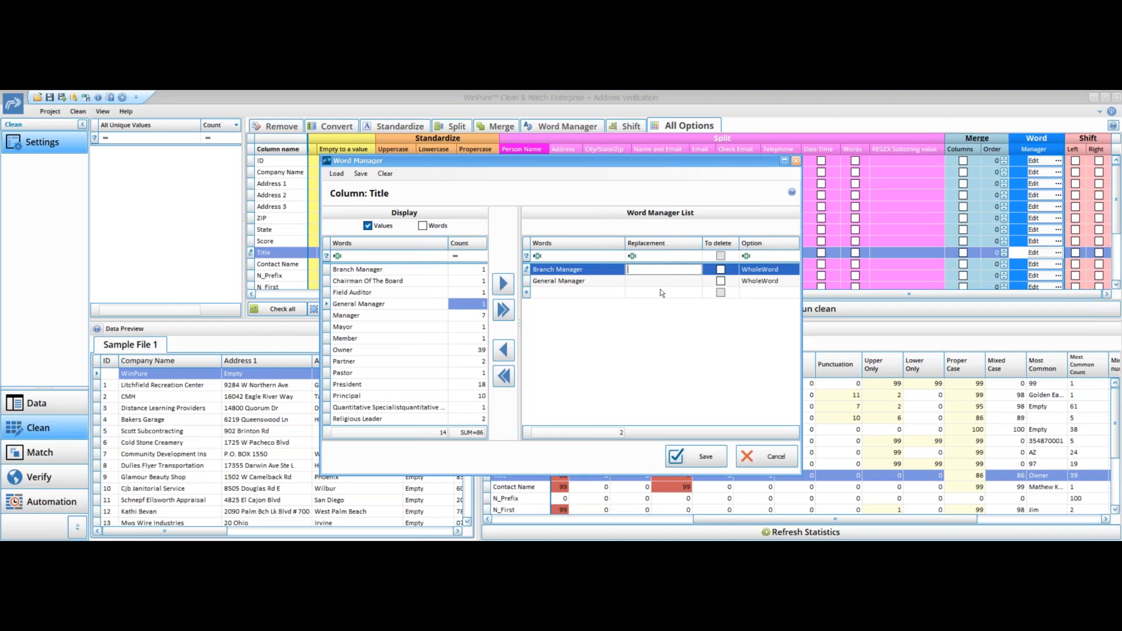
right_click(482, 242)
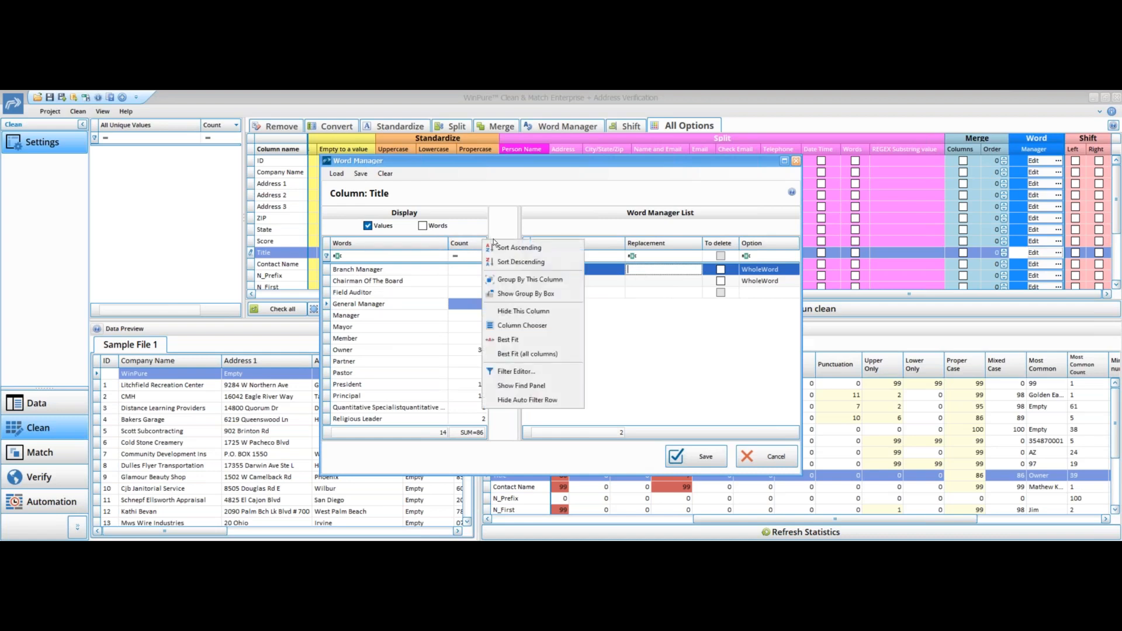
click(545, 226)
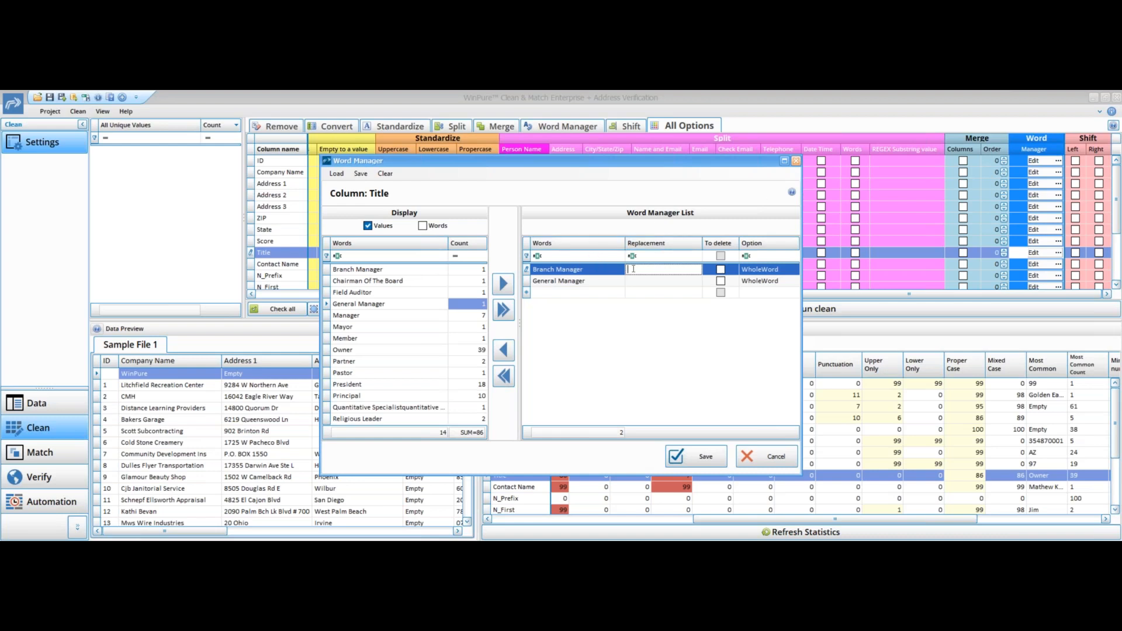
text(Manager)
key(Down)
text(Manager)
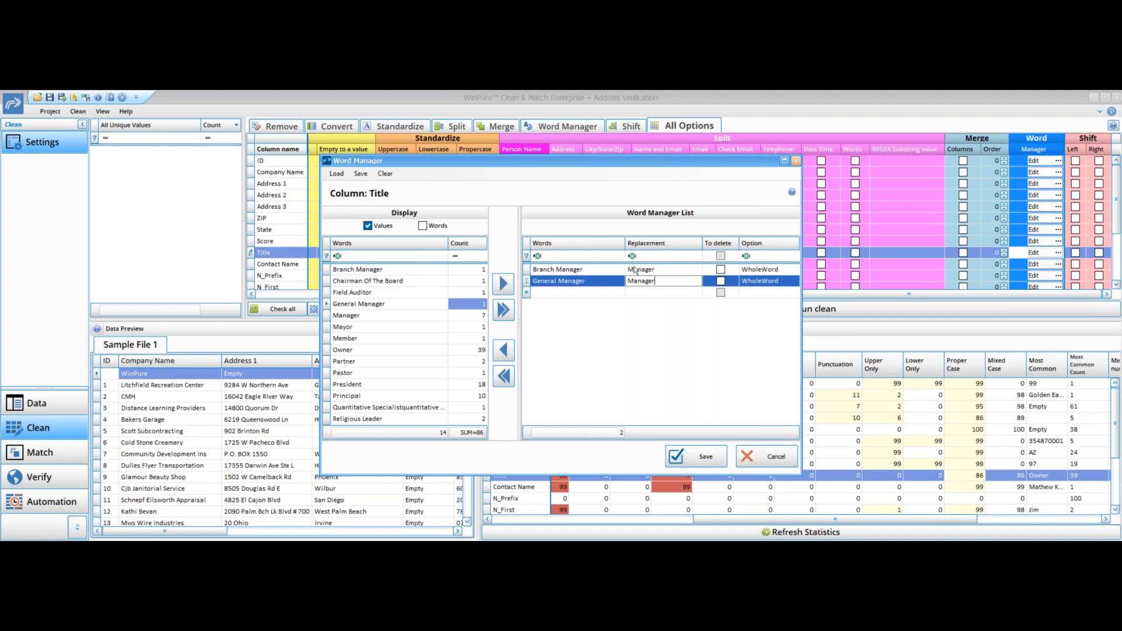
- Add Partner, President and Principal to the Word Manager list, each with "Owner" as the replacement
double_click(353, 361)
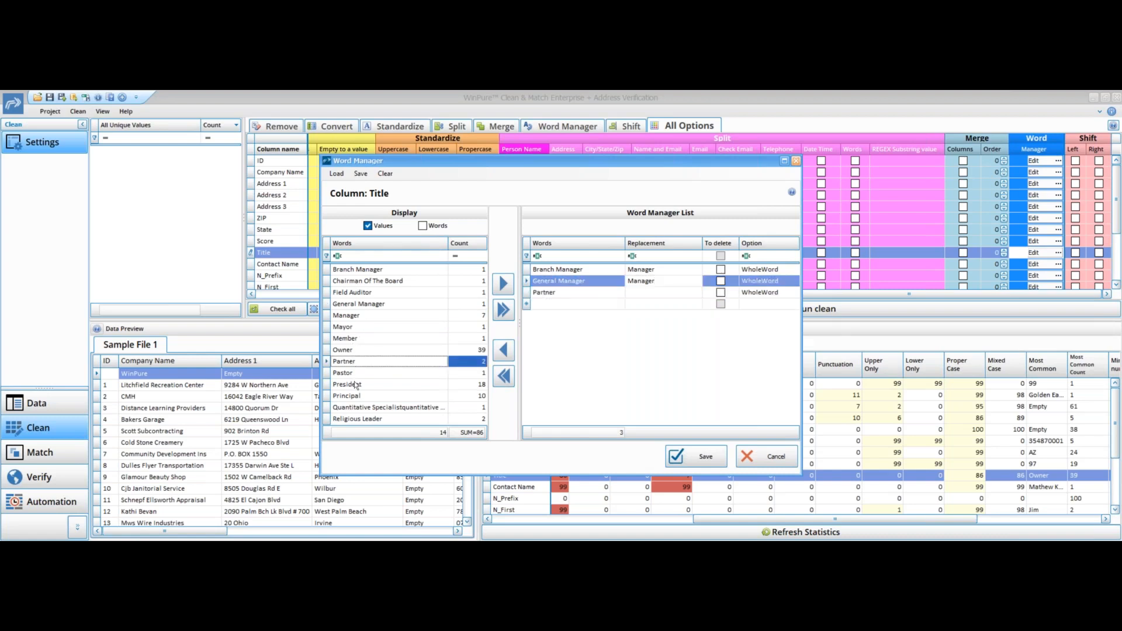
double_click(356, 385)
double_click(350, 396)
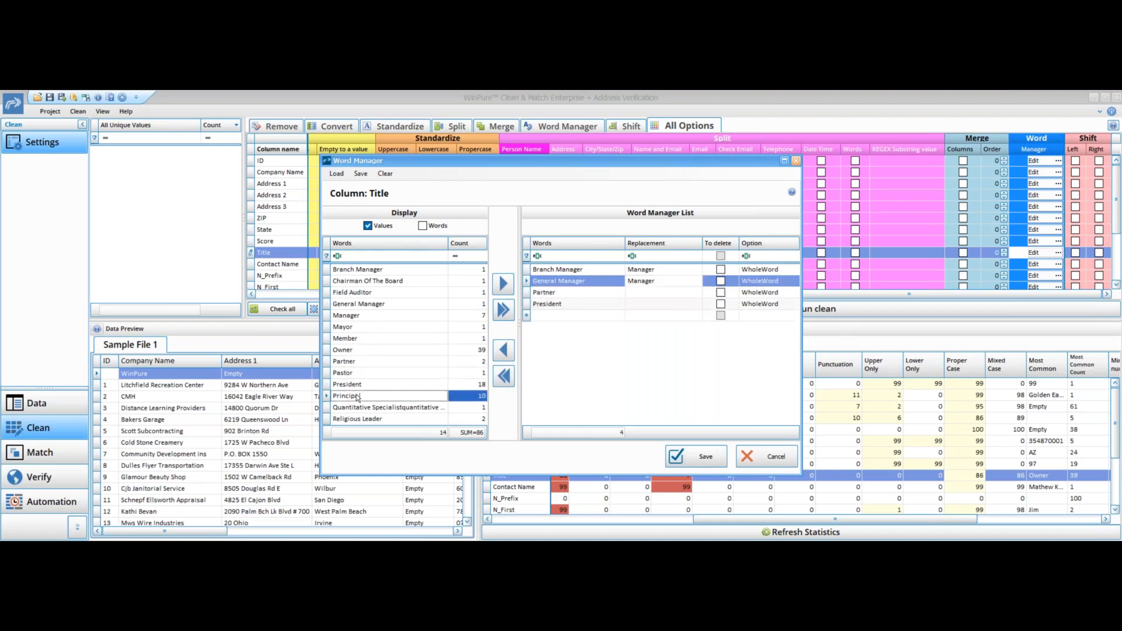
click(637, 293)
text(Owner)
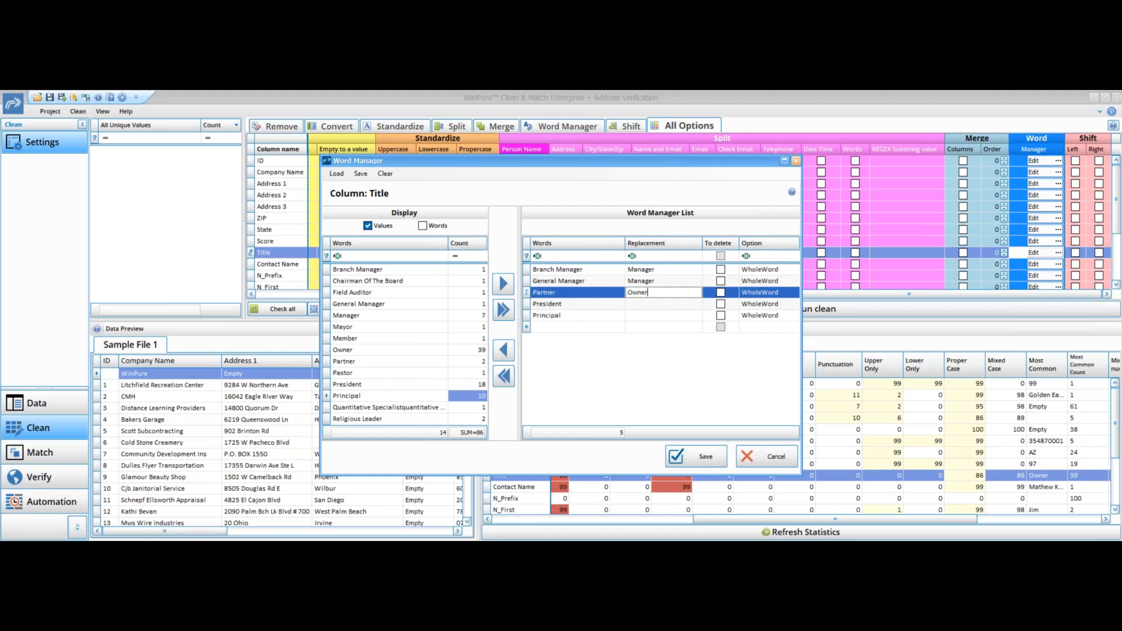
click(637, 304)
text(Owner)
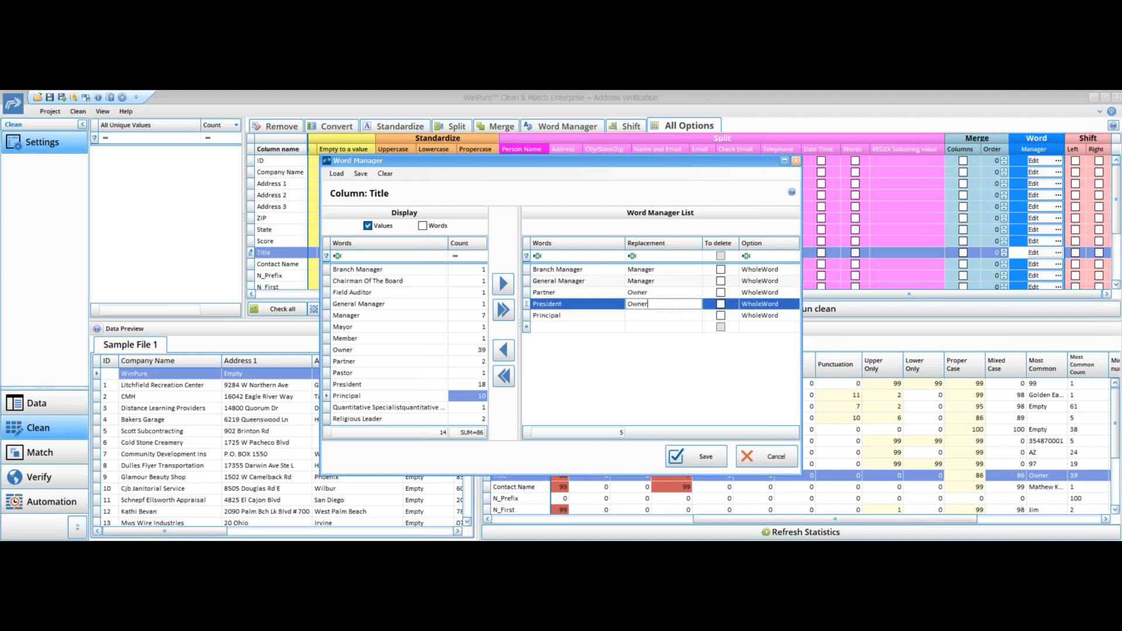
key(Down)
text(Owner)
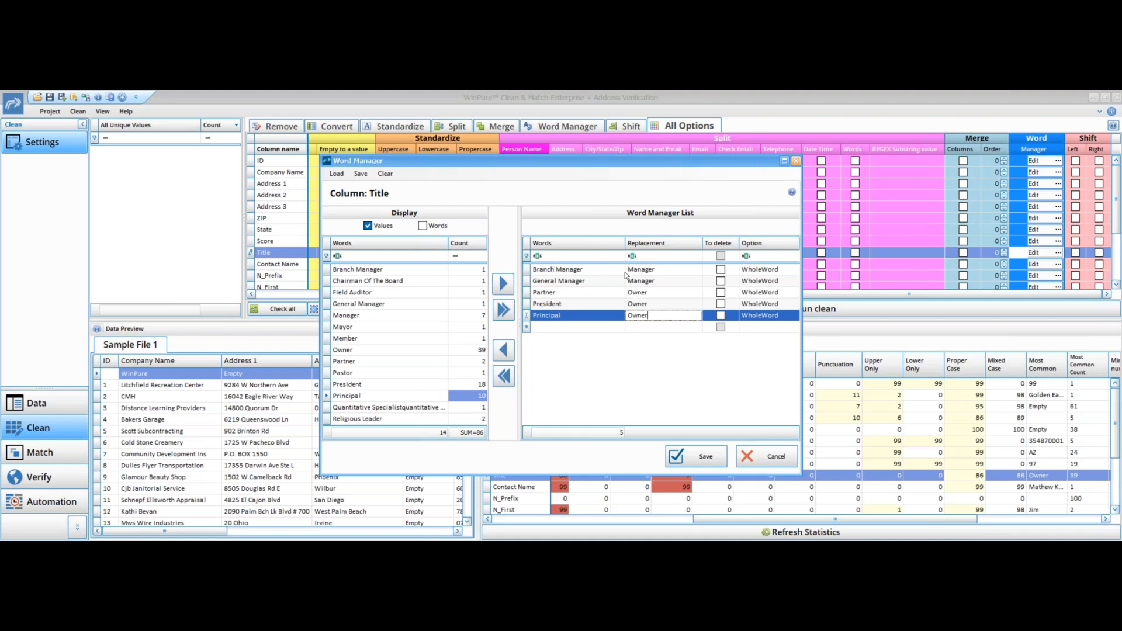
- Export the title replacement list as the CSV file "Word Manager Titles" and save the Word Manager settings
click(361, 174)
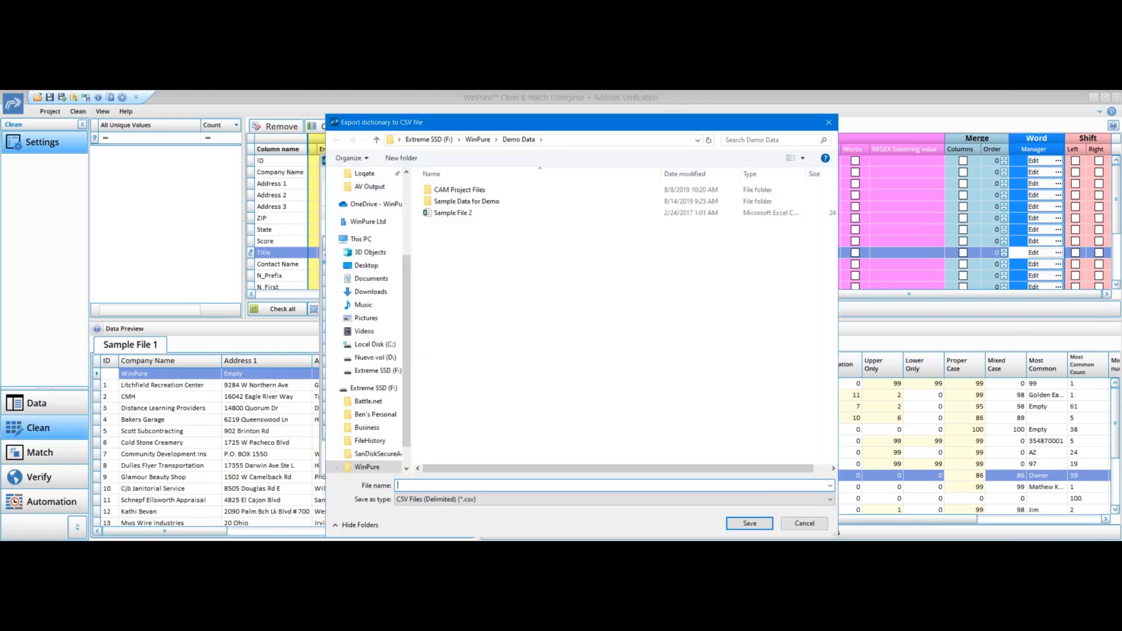
text(Word Manager Titles)
click(738, 524)
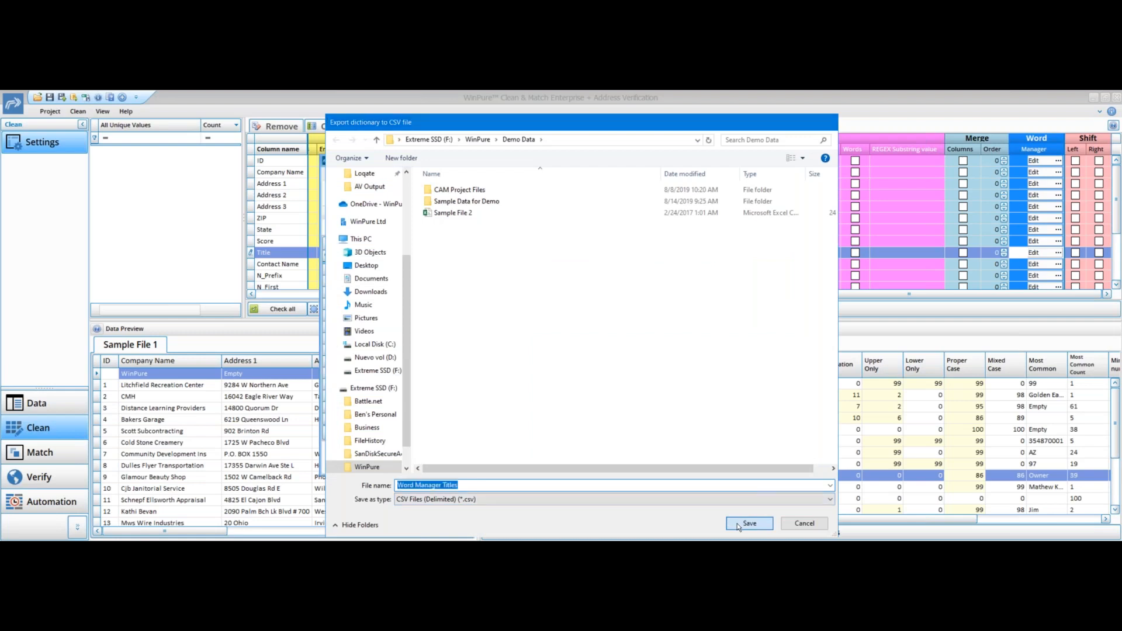
click(706, 458)
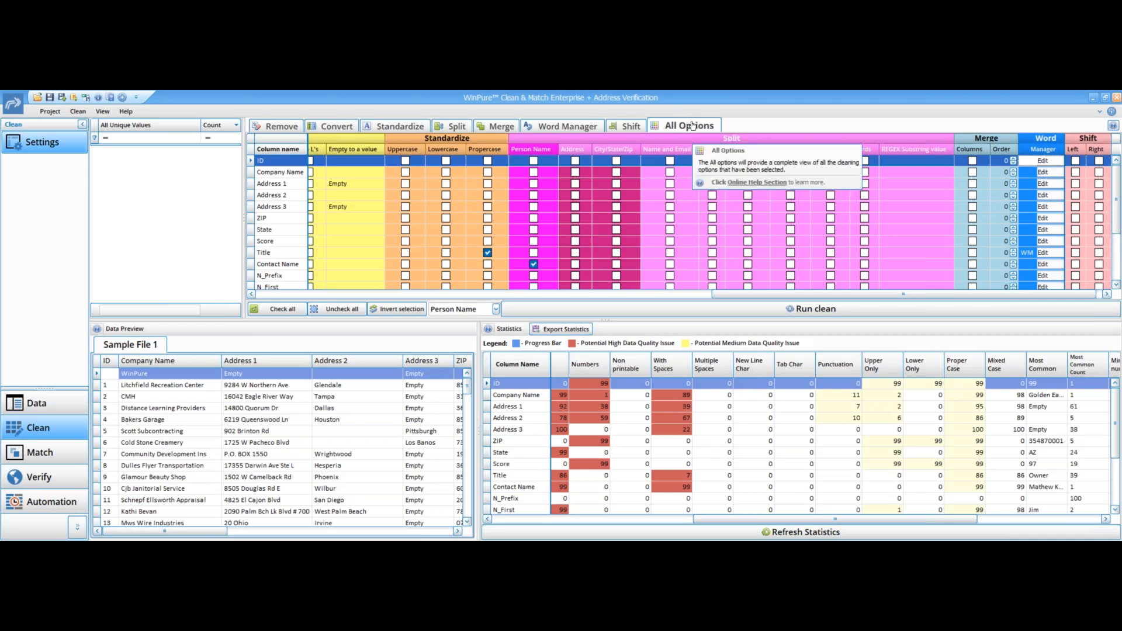
- Review the selected cleaning options by category and across the full cleaning matrix
mouse_move(770, 294)
mouse_down()
mouse_move(800, 296)
mouse_move(355, 293)
mouse_move(569, 302)
mouse_move(792, 292)
mouse_up()
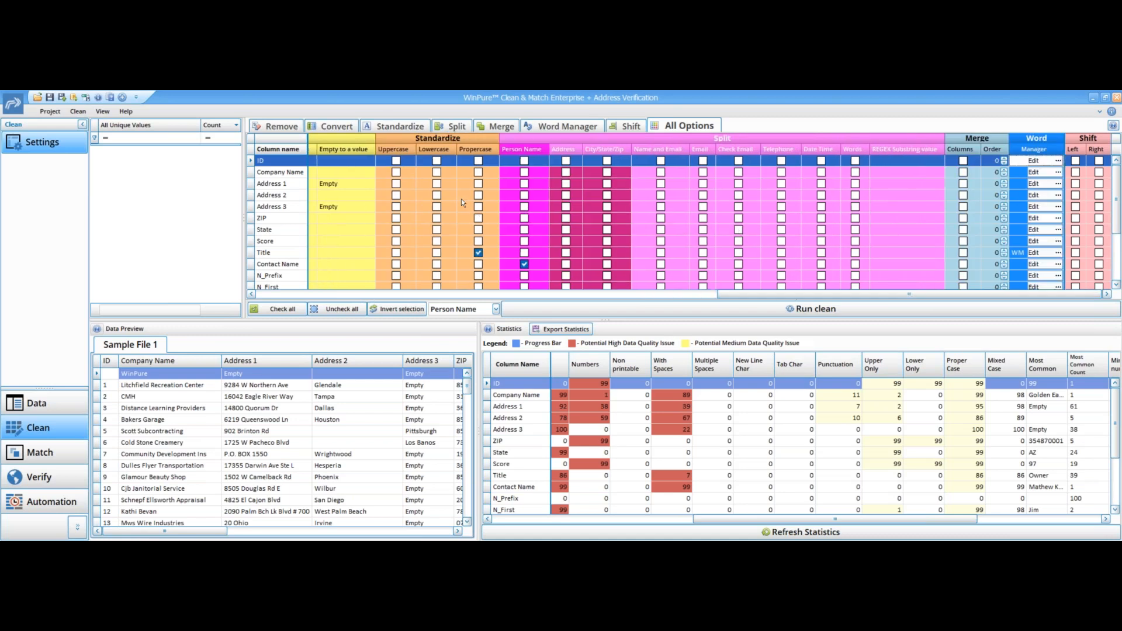
click(278, 130)
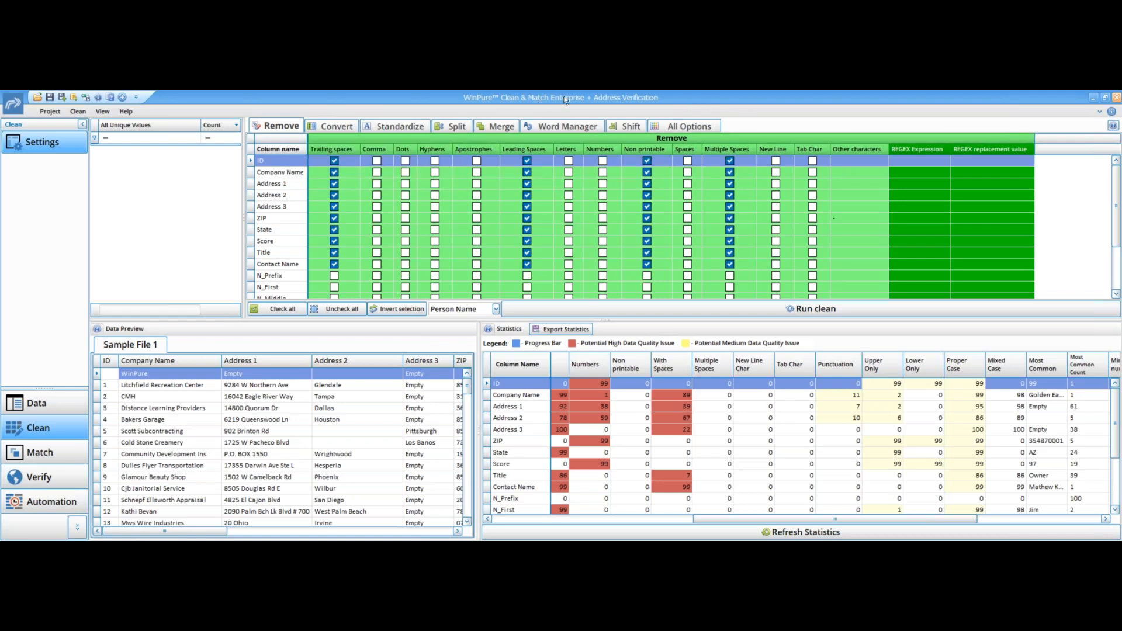
click(342, 125)
click(385, 128)
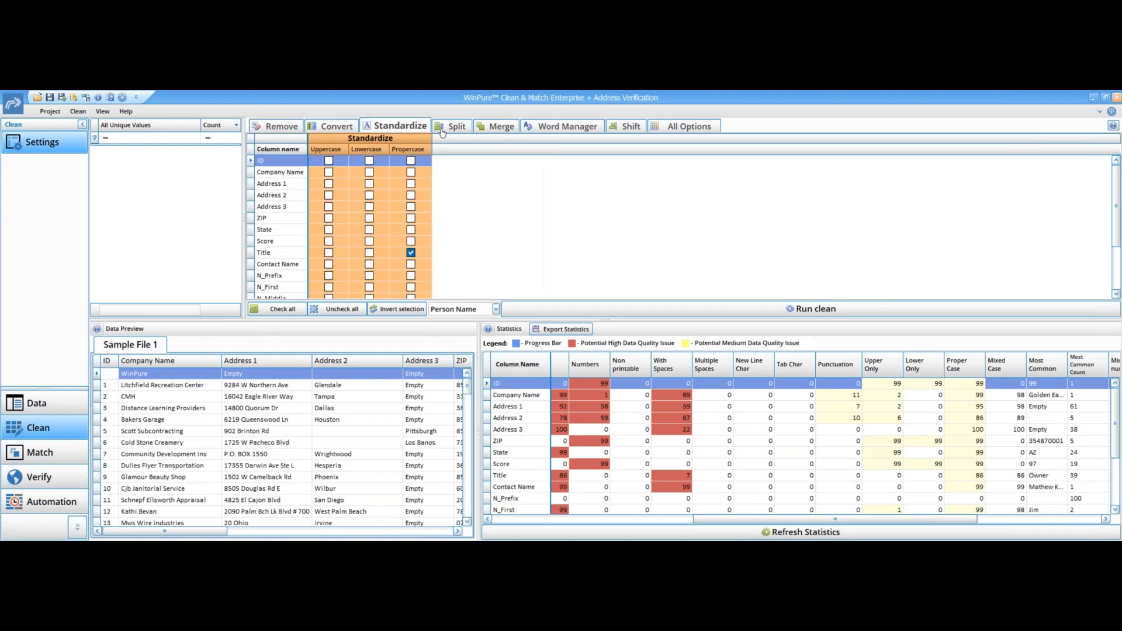
click(683, 129)
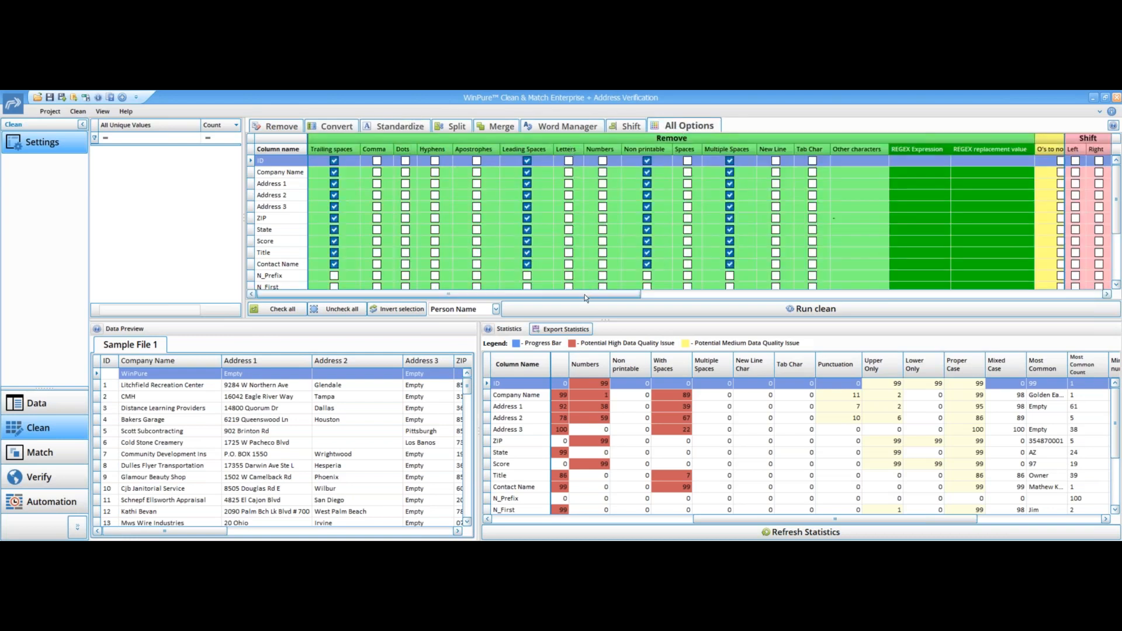
drag(594, 293, 1055, 300)
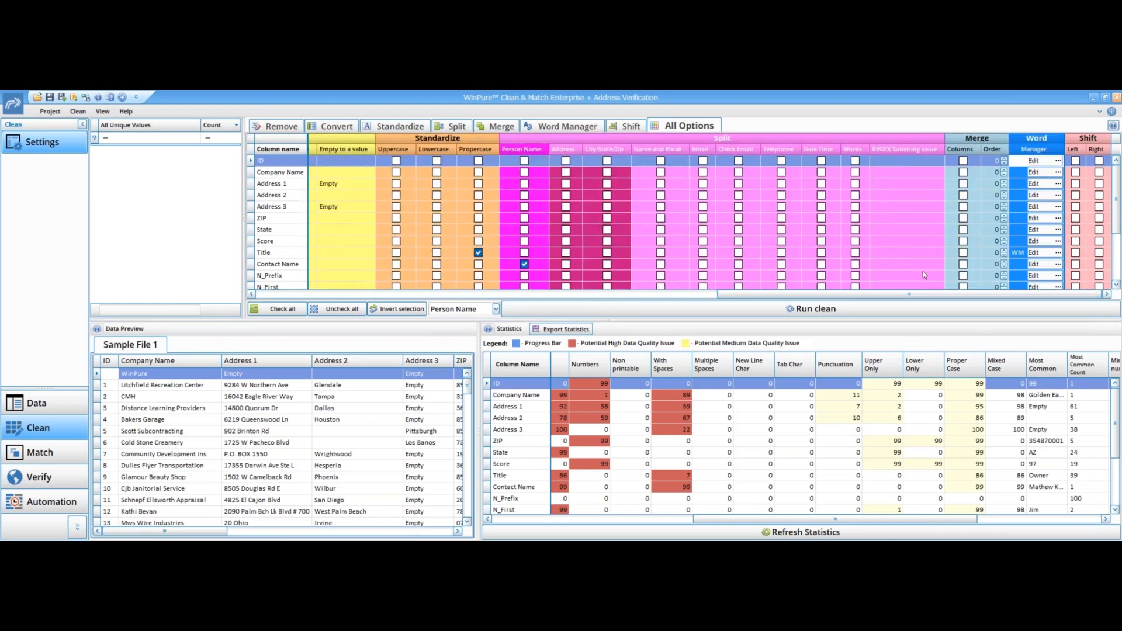
drag(900, 293, 435, 296)
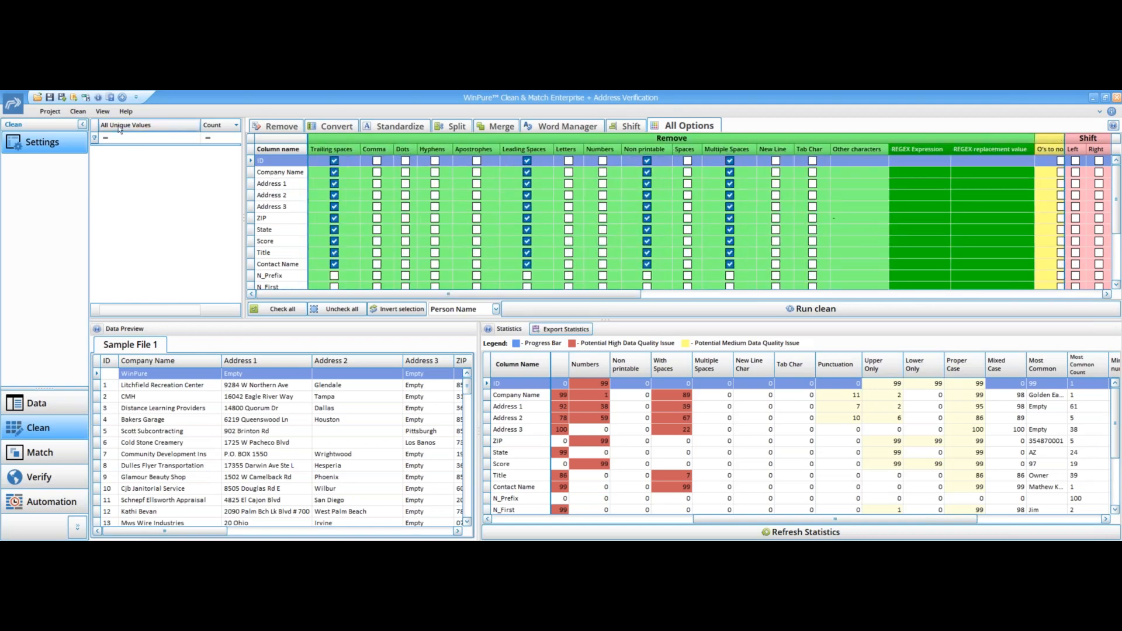
- Save the cleaning matrix as the CSV file "Clean Matrix Webinar Aug 21" in the Demo Data folder
click(79, 111)
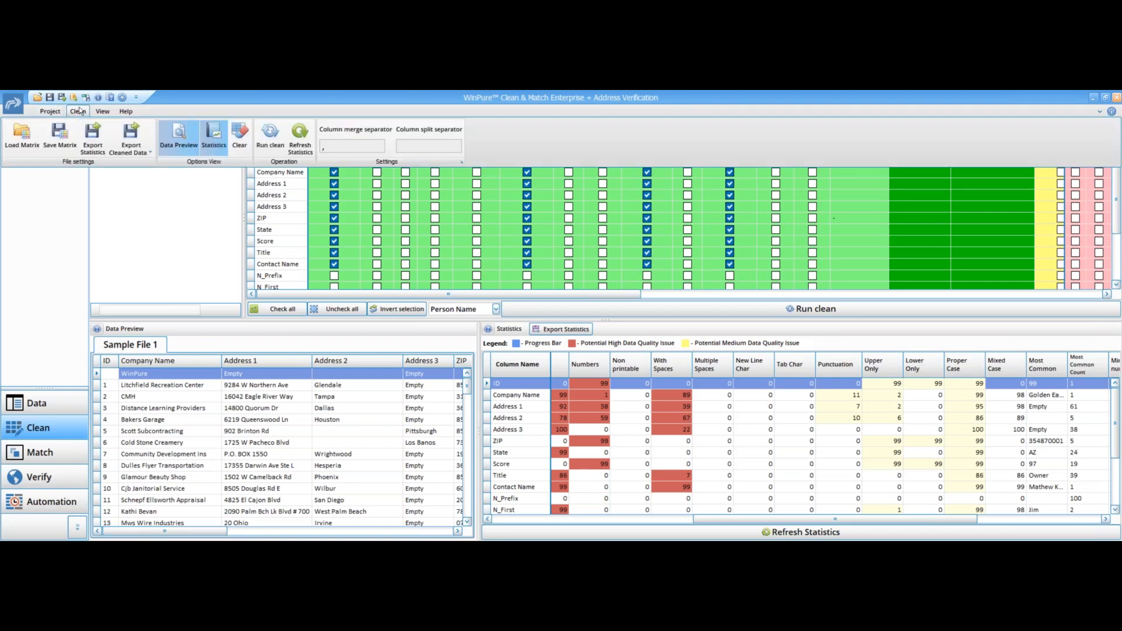
click(61, 130)
drag(260, 112, 571, 119)
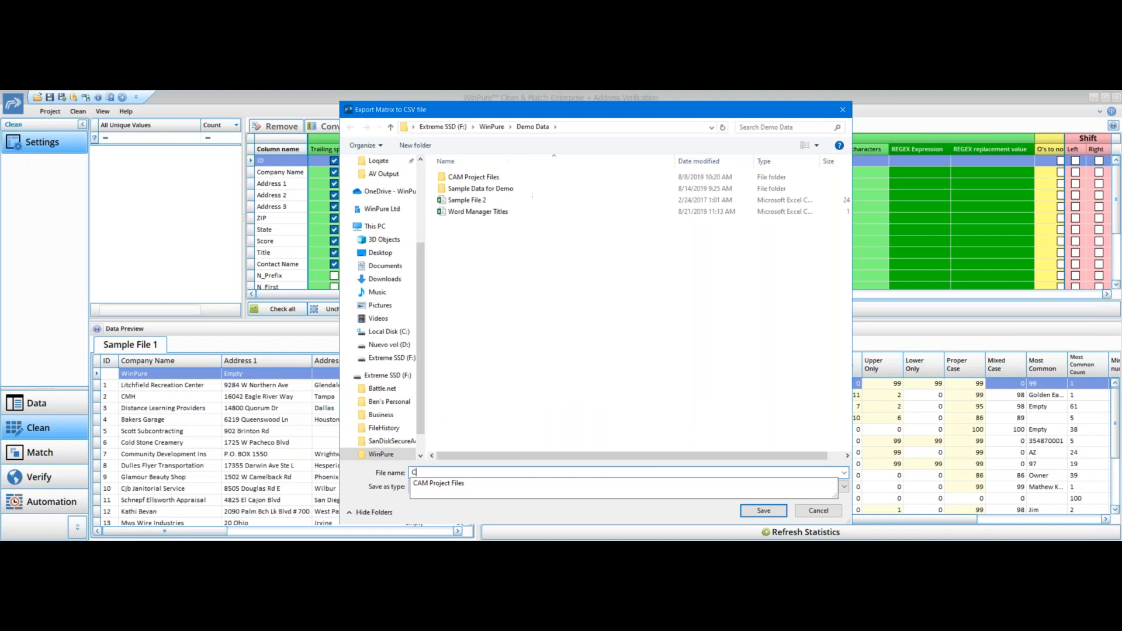
text(Clean Matrix )
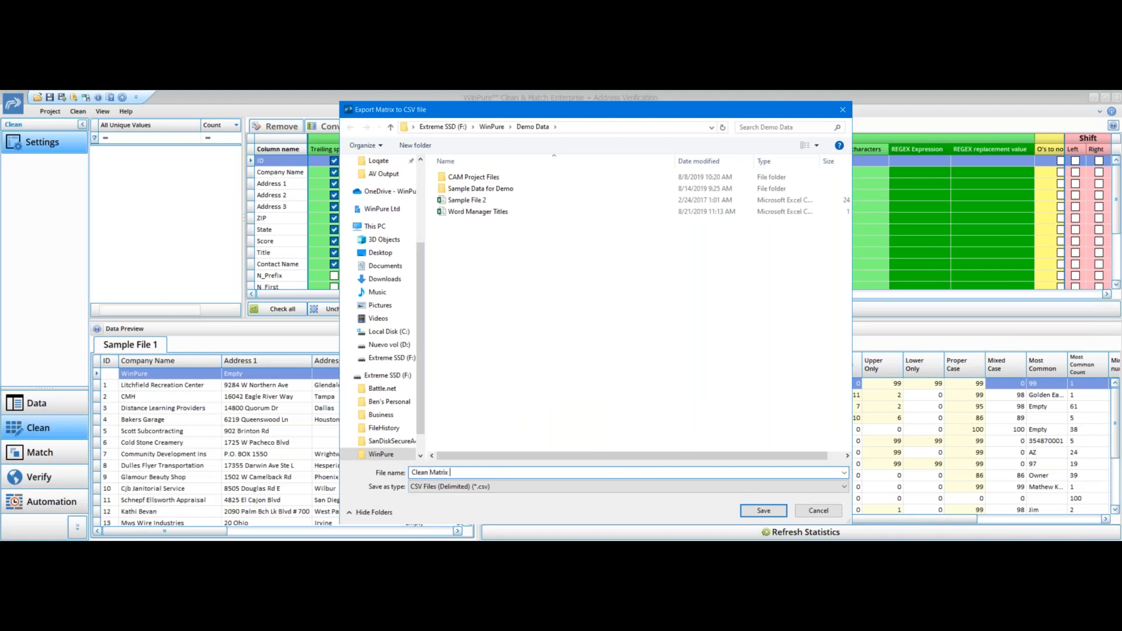
text(Webinar Augu)
text( 21)
click(755, 516)
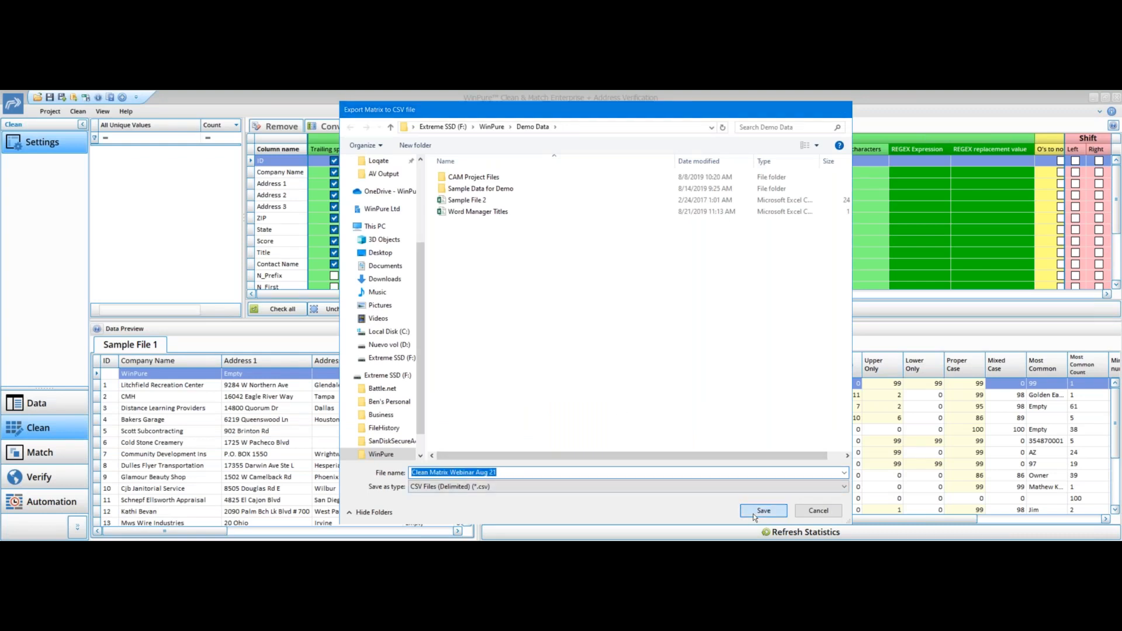
- Import the Excel file "New Sample Data" from the Demo Data folder with all of its columns selected
drag(524, 296, 994, 297)
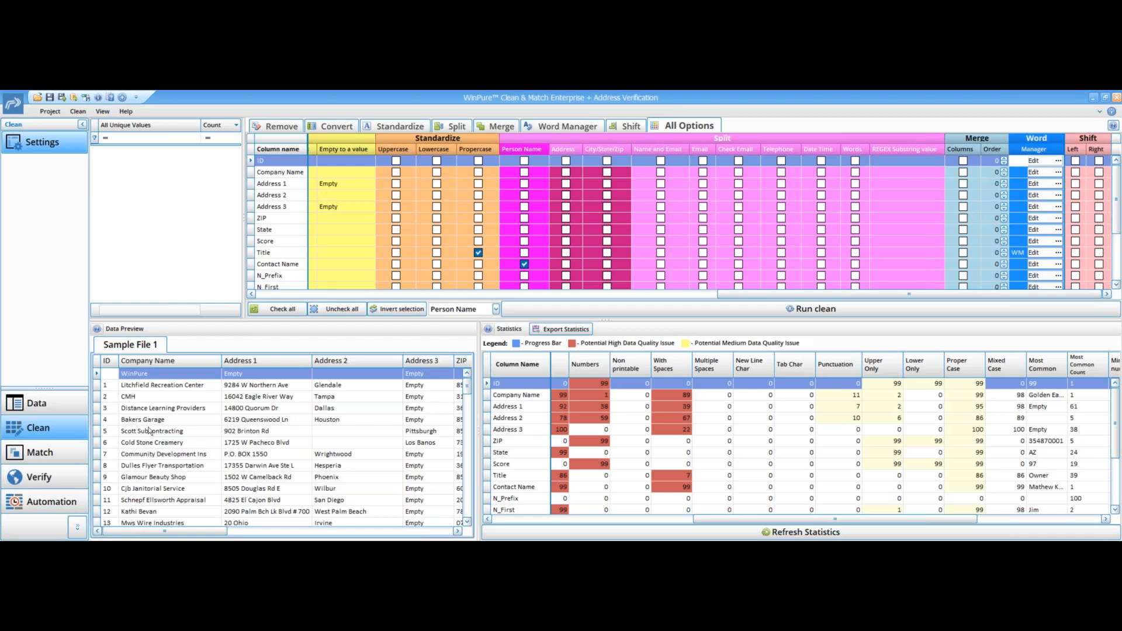
click(68, 406)
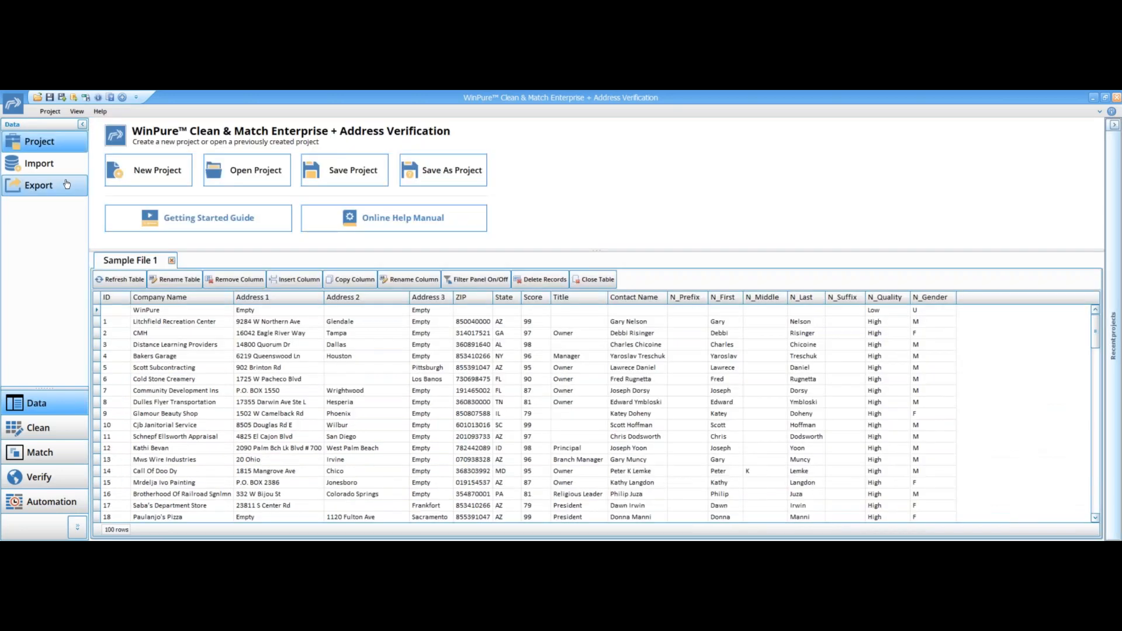
click(39, 163)
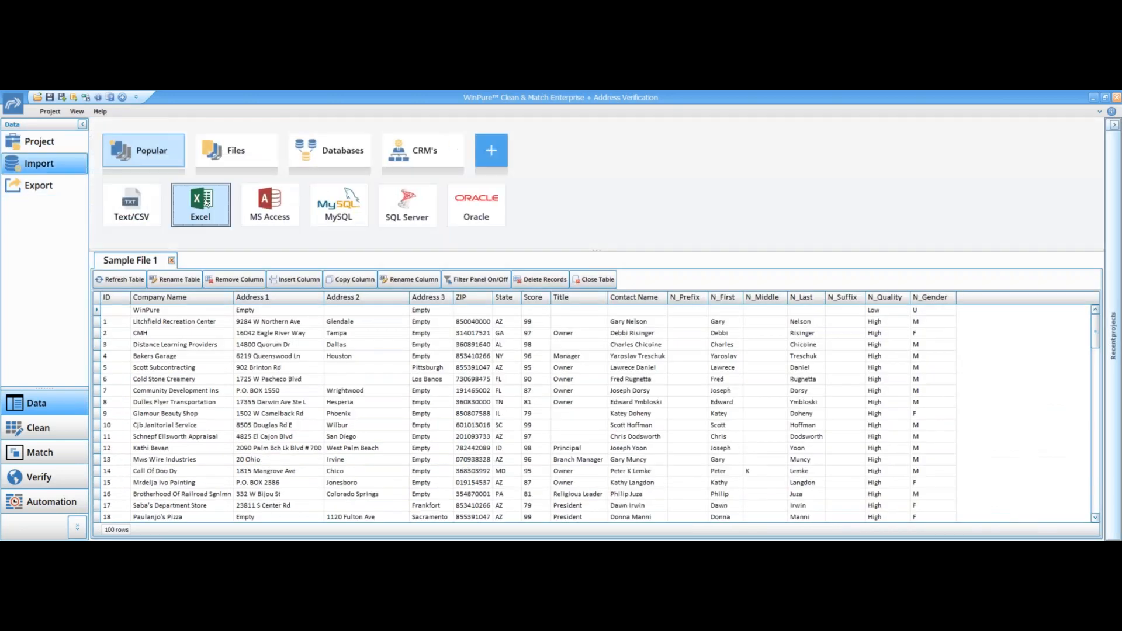
click(205, 201)
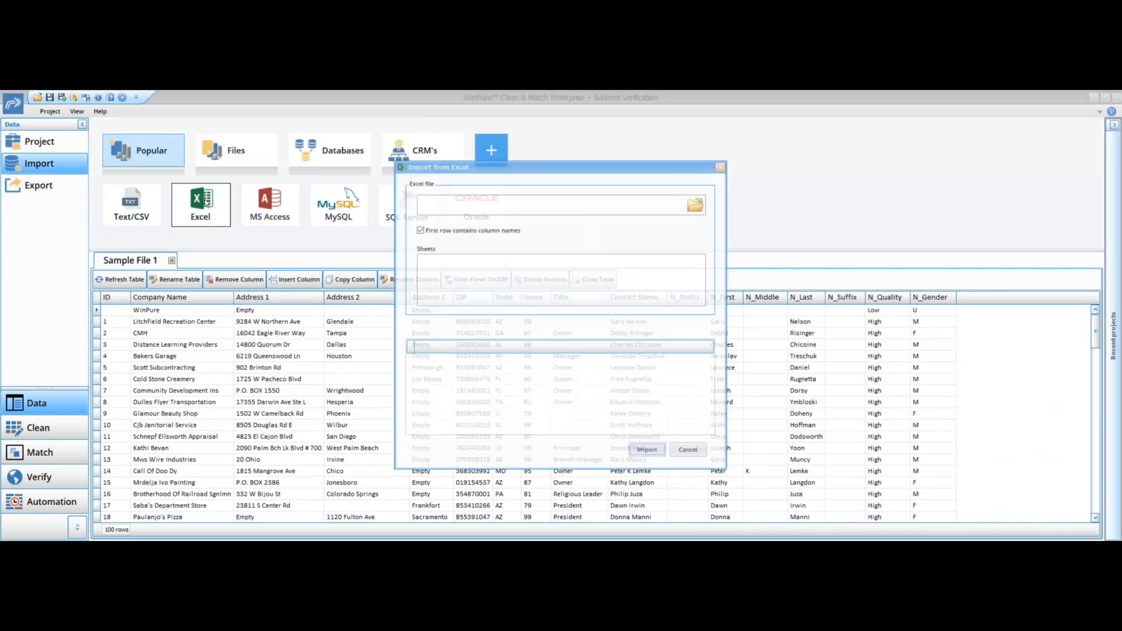
click(576, 223)
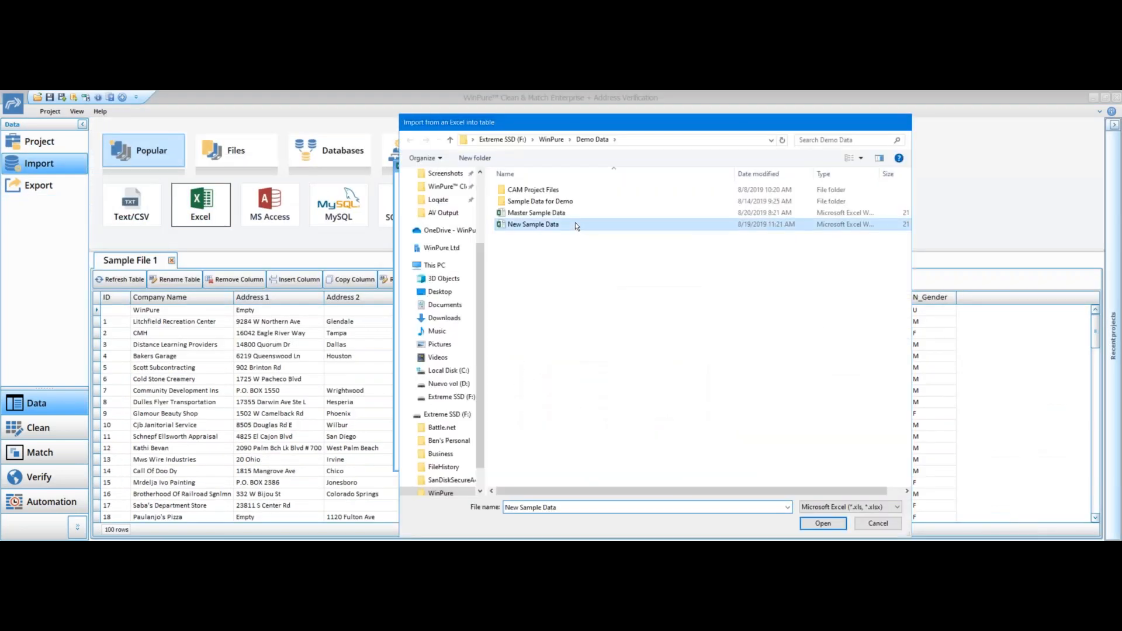
double_click(575, 225)
click(649, 452)
click(533, 423)
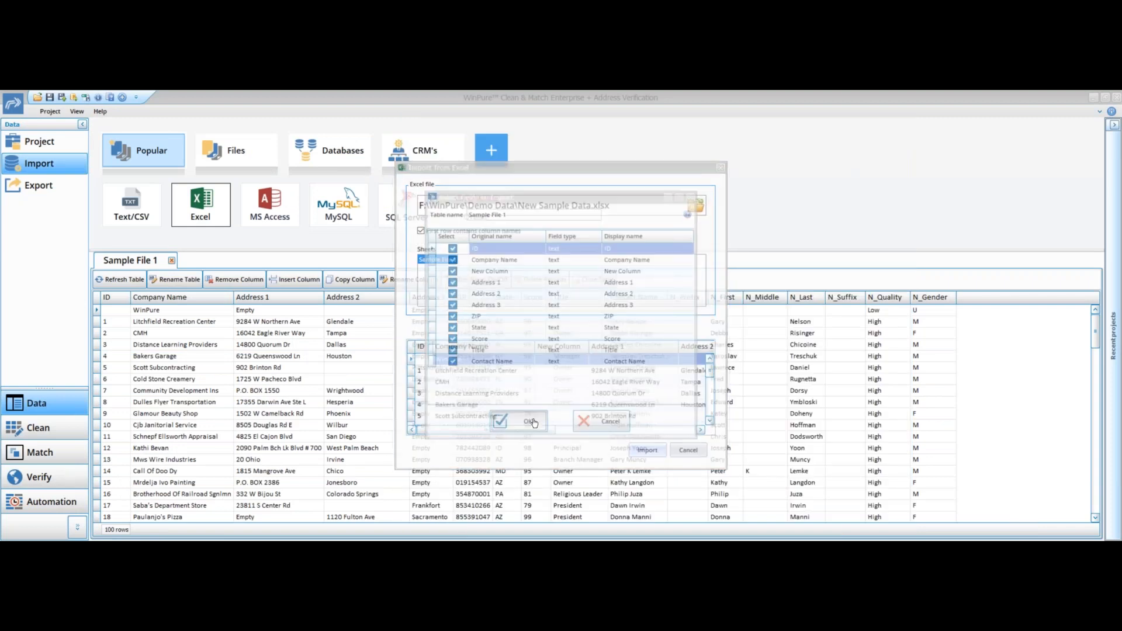
- Load the saved cleaning matrix "Clean Matrix Webinar Aug 21" for the Sample File 1_1 table
click(78, 429)
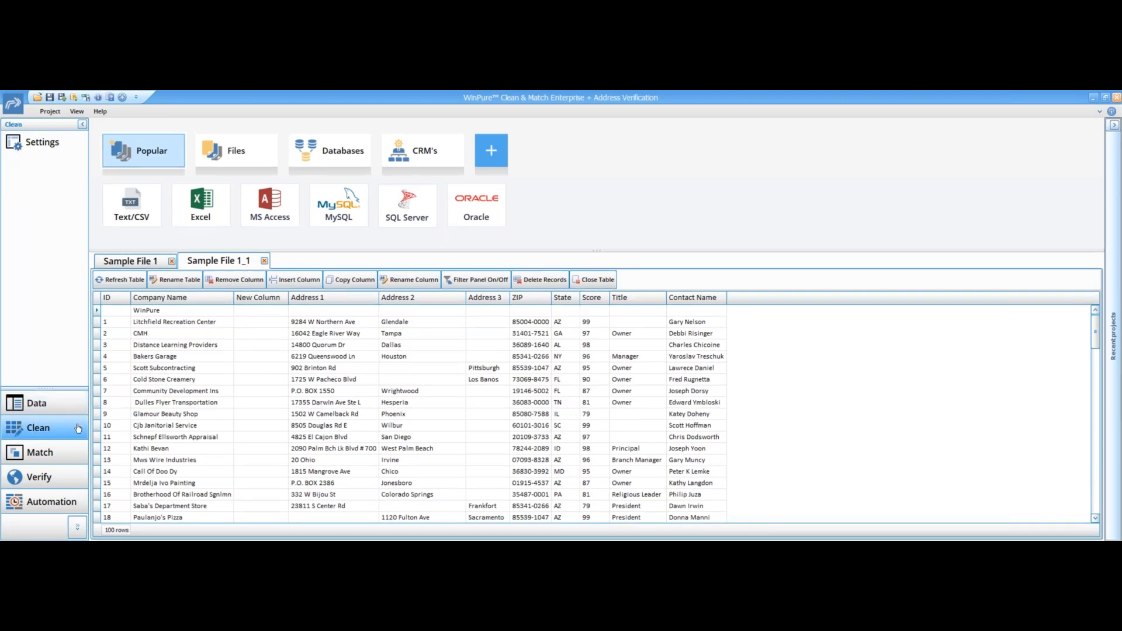
drag(640, 292, 278, 290)
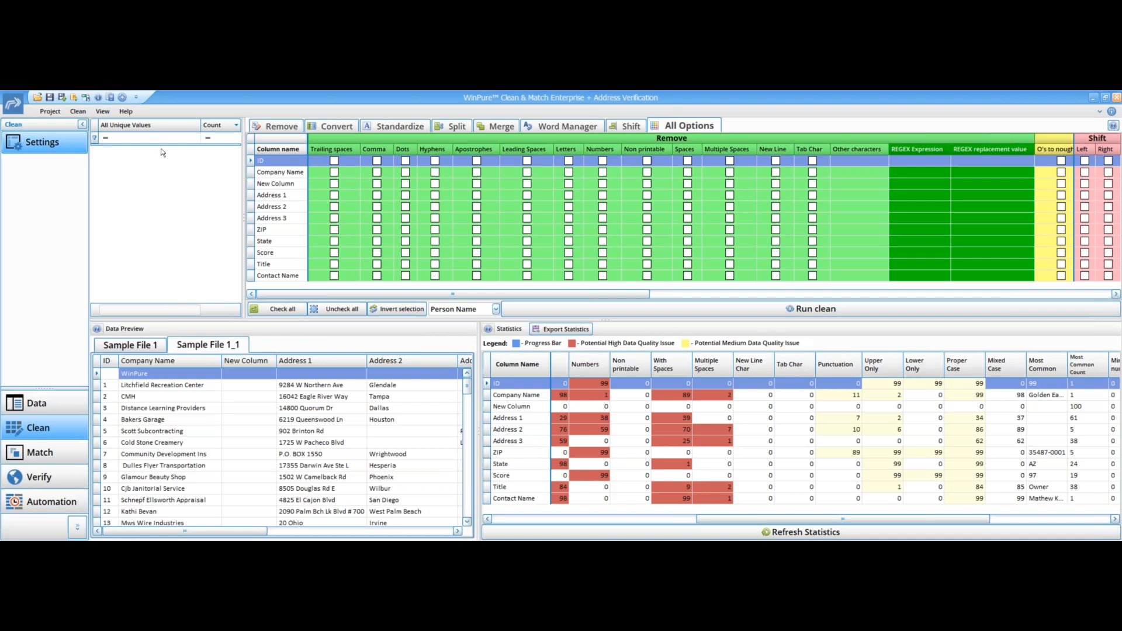
click(79, 112)
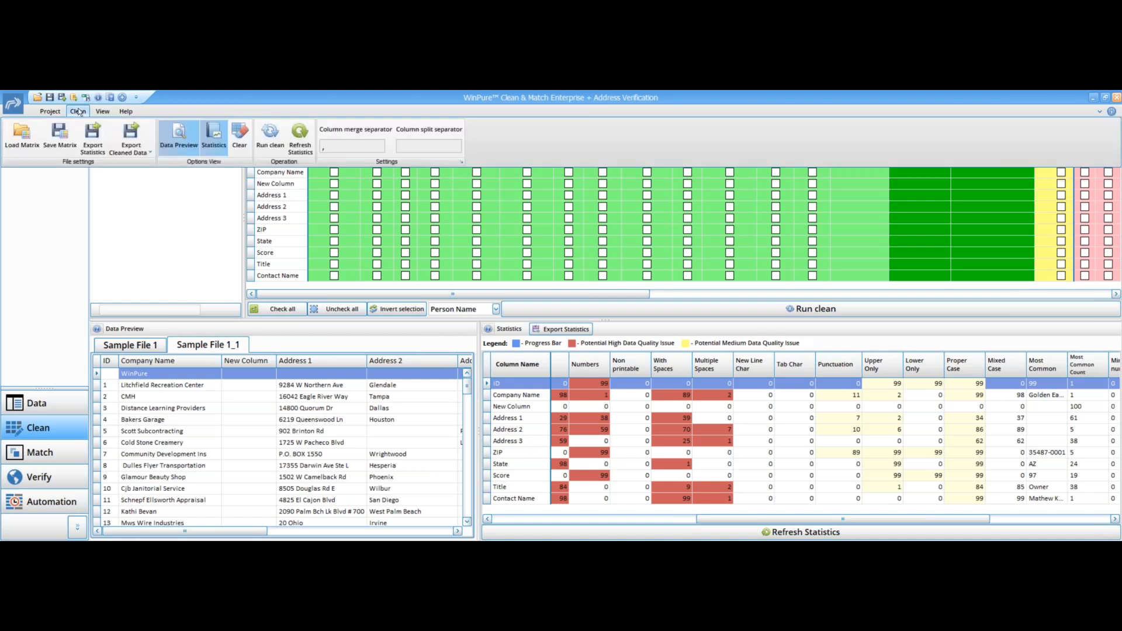
click(14, 142)
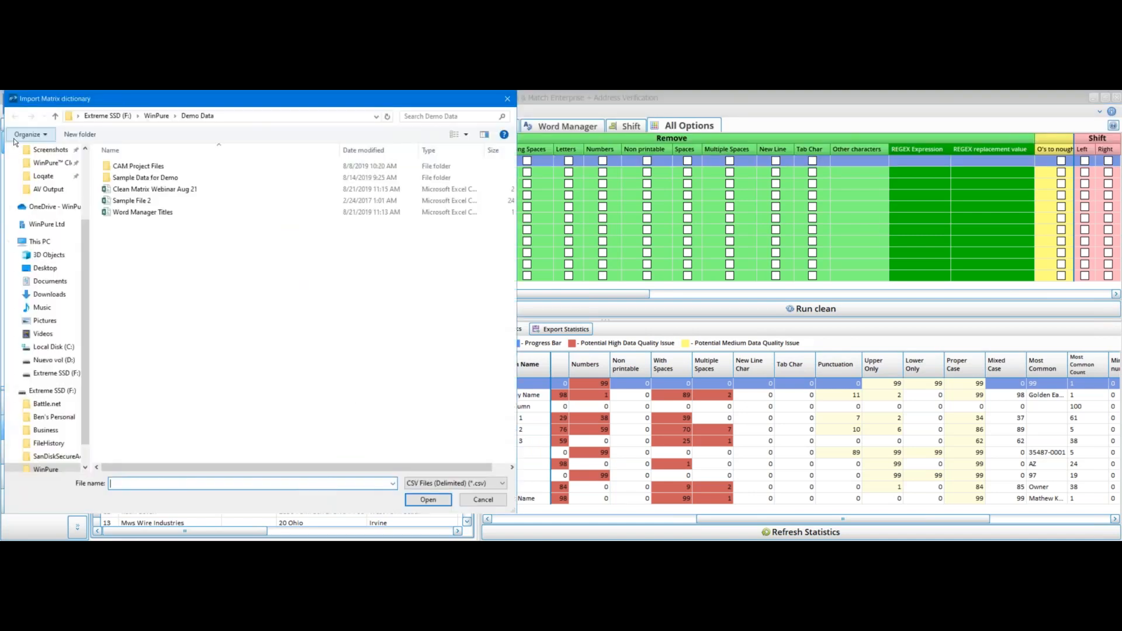
click(148, 193)
double_click(148, 193)
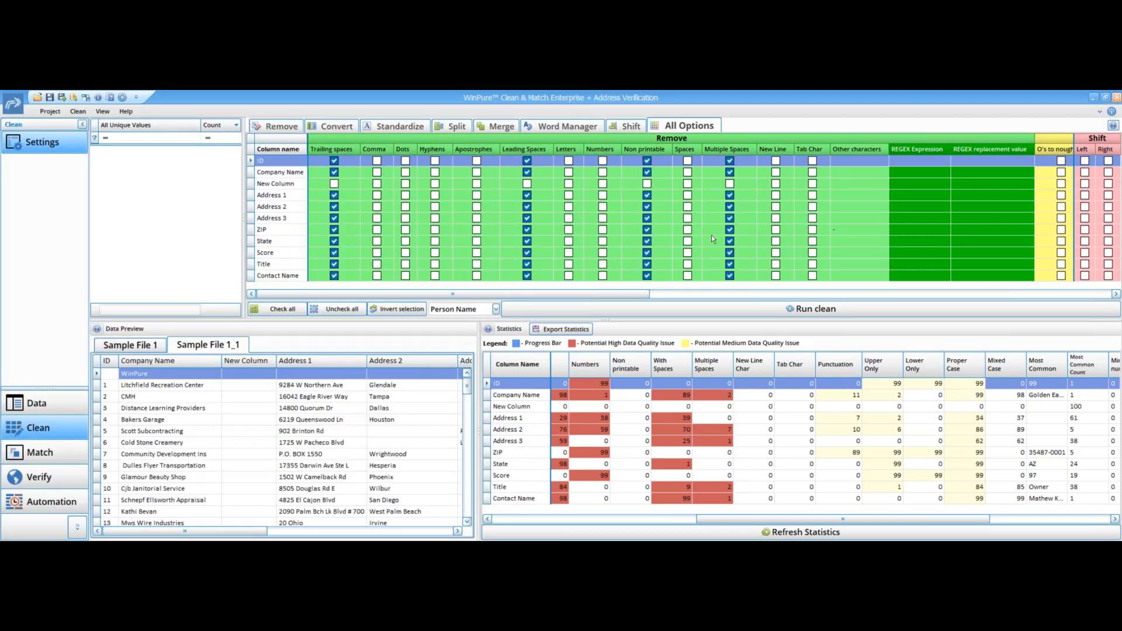
- Load the "Word Manager Titles" replacement list into the Title column's Word Manager and save it
drag(597, 297, 1047, 295)
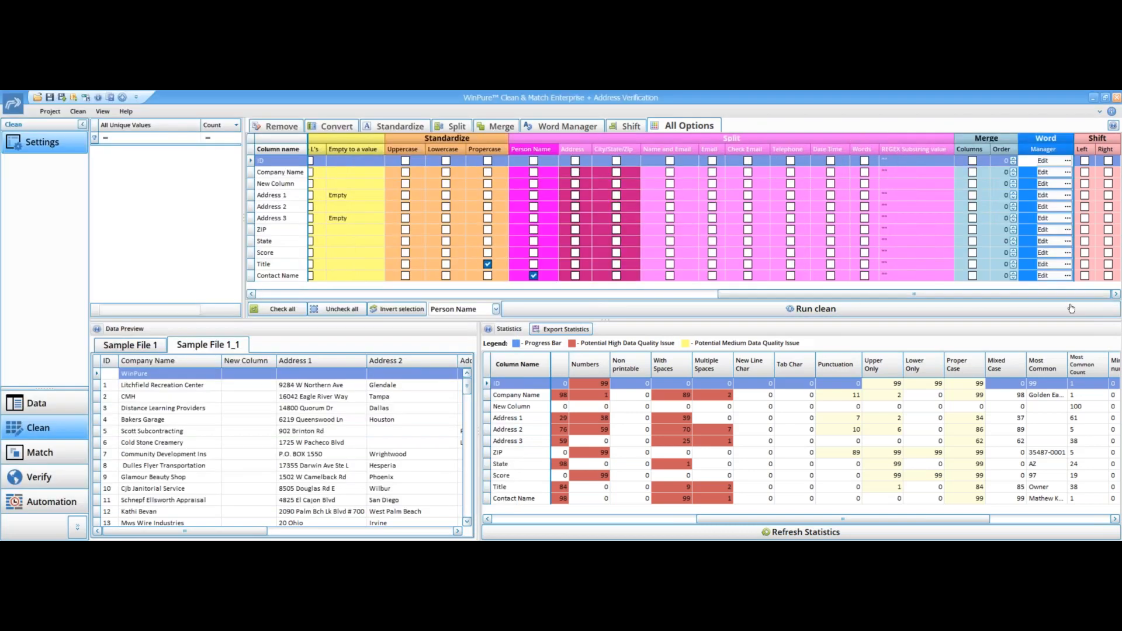
click(281, 265)
click(1046, 266)
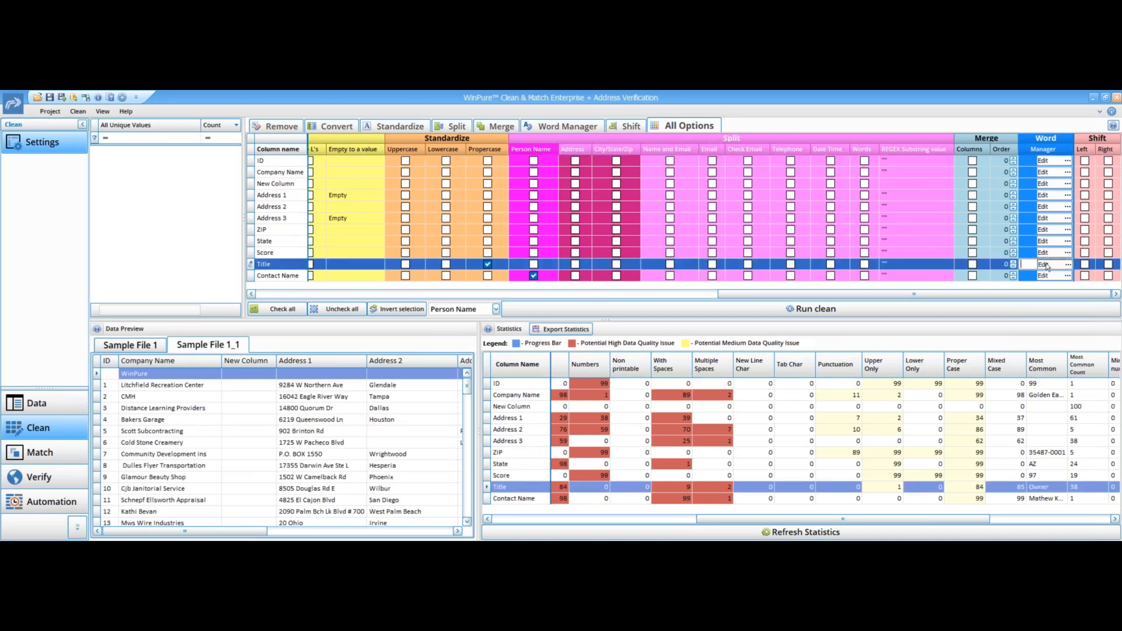
click(1046, 266)
click(337, 174)
click(486, 237)
double_click(486, 241)
click(707, 459)
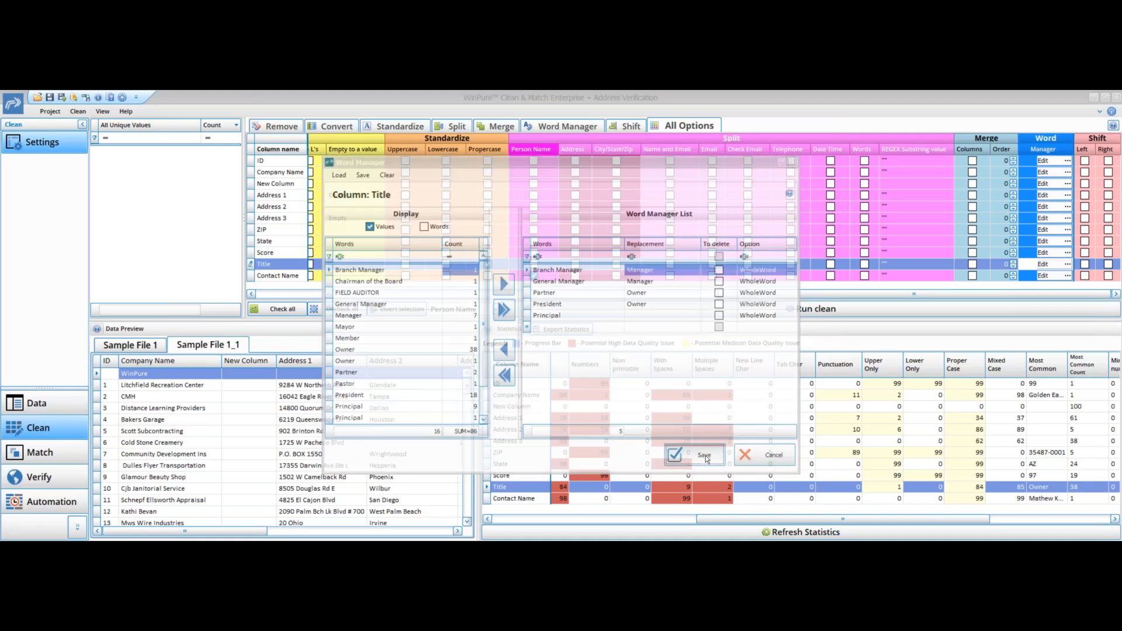
- Run the cleaning on Sample File 1_1 and review its data quality statistics
click(951, 309)
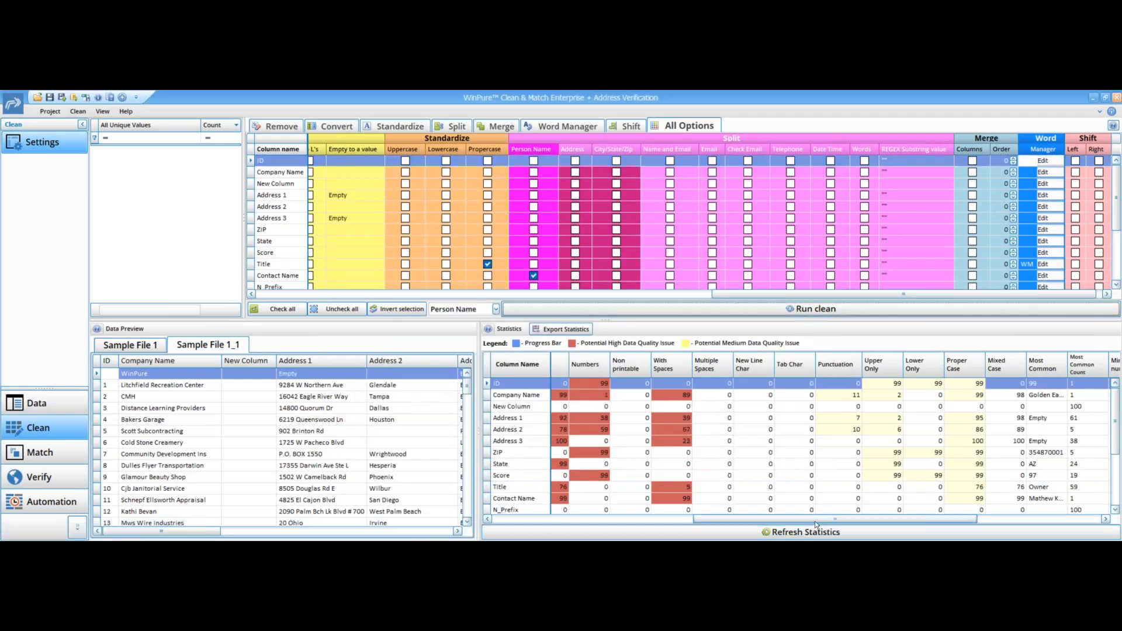
drag(793, 521, 617, 518)
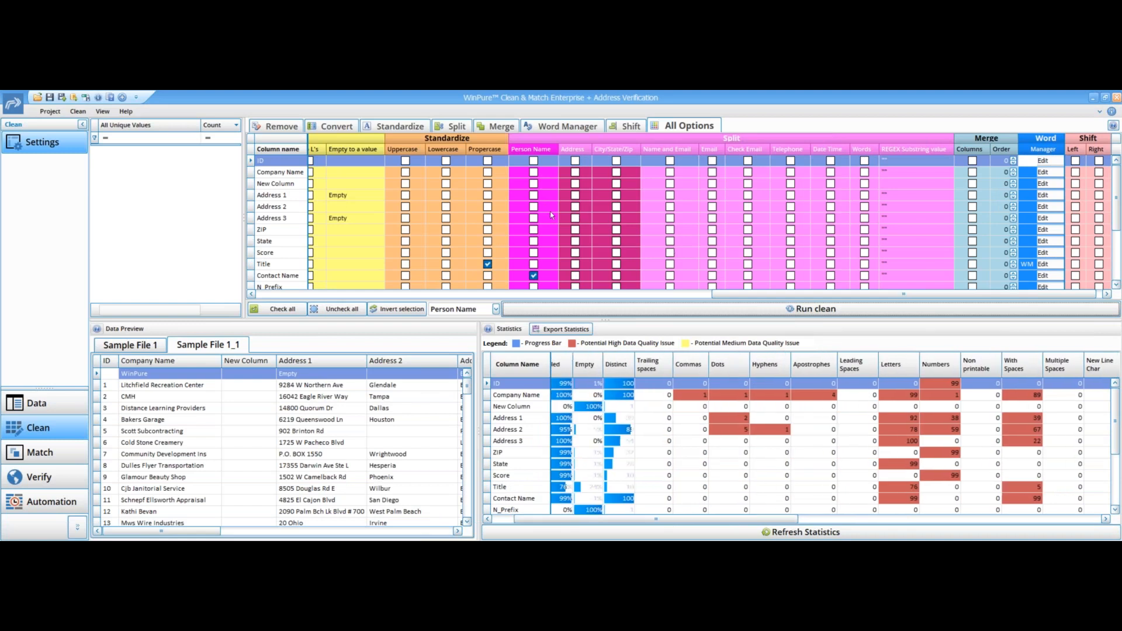
click(632, 462)
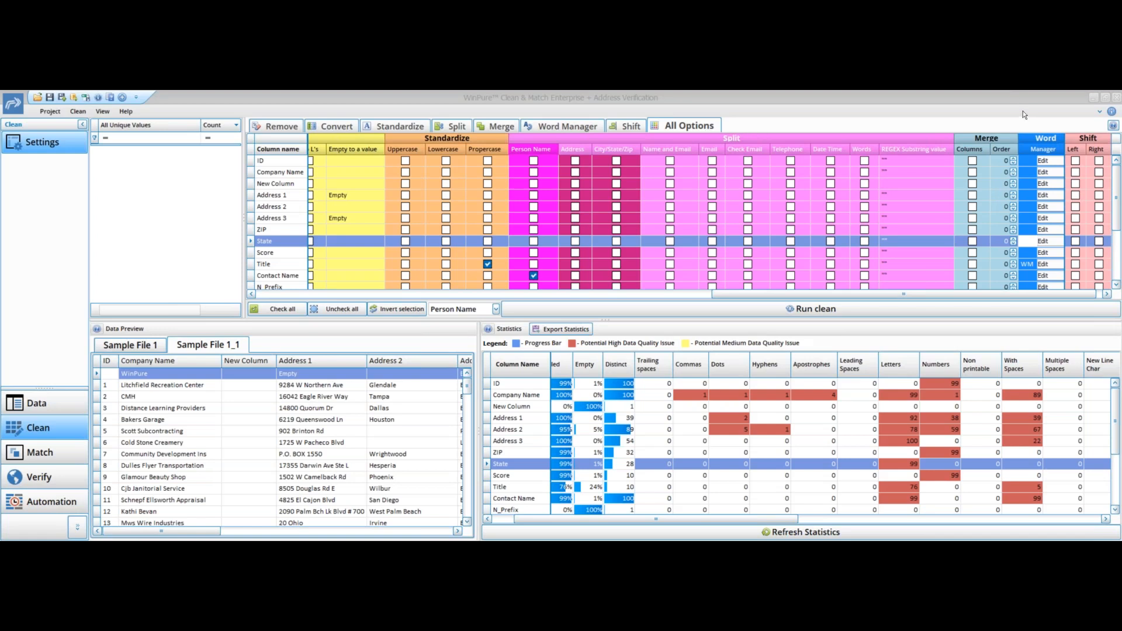
- Compare the Word Manager cleaning options with the Knowledge Base Library setting in the match configuration
click(640, 129)
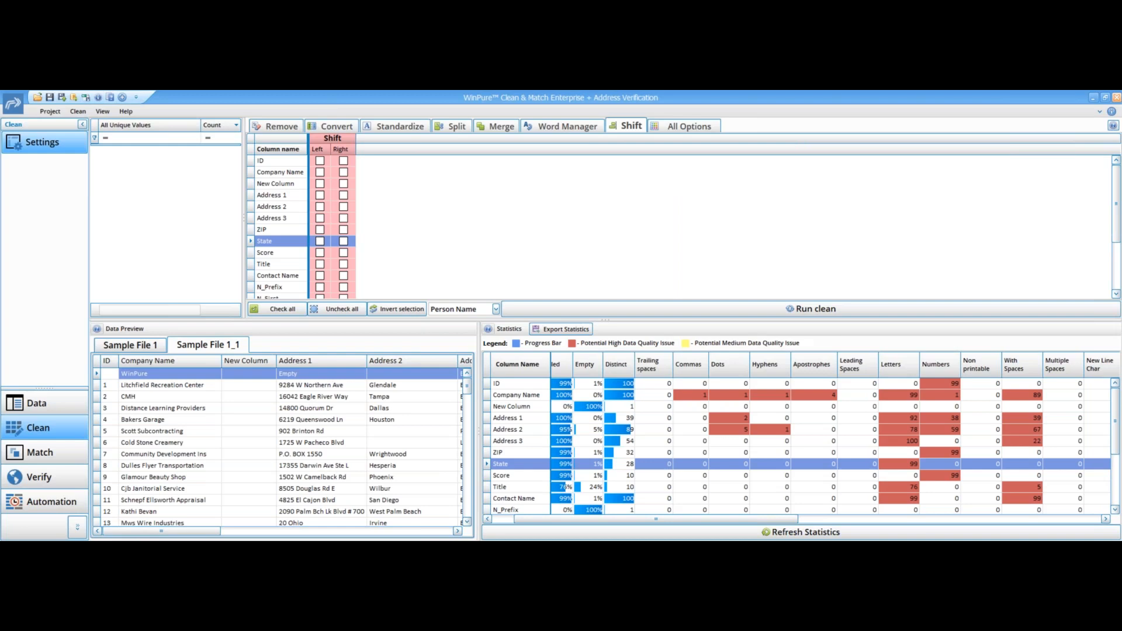
click(558, 131)
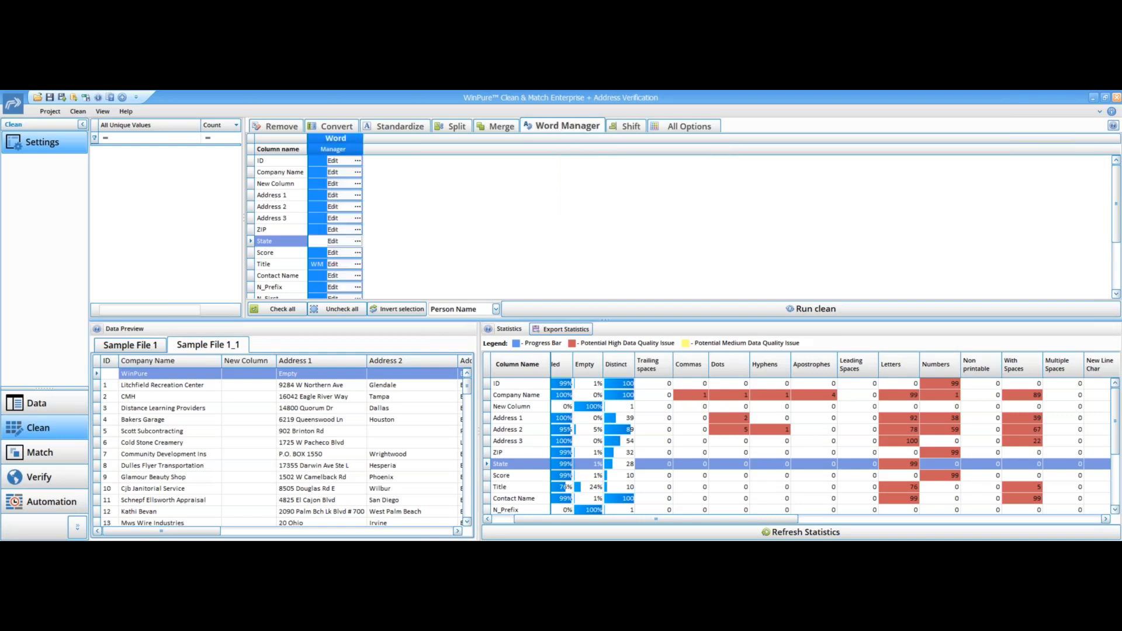
click(64, 460)
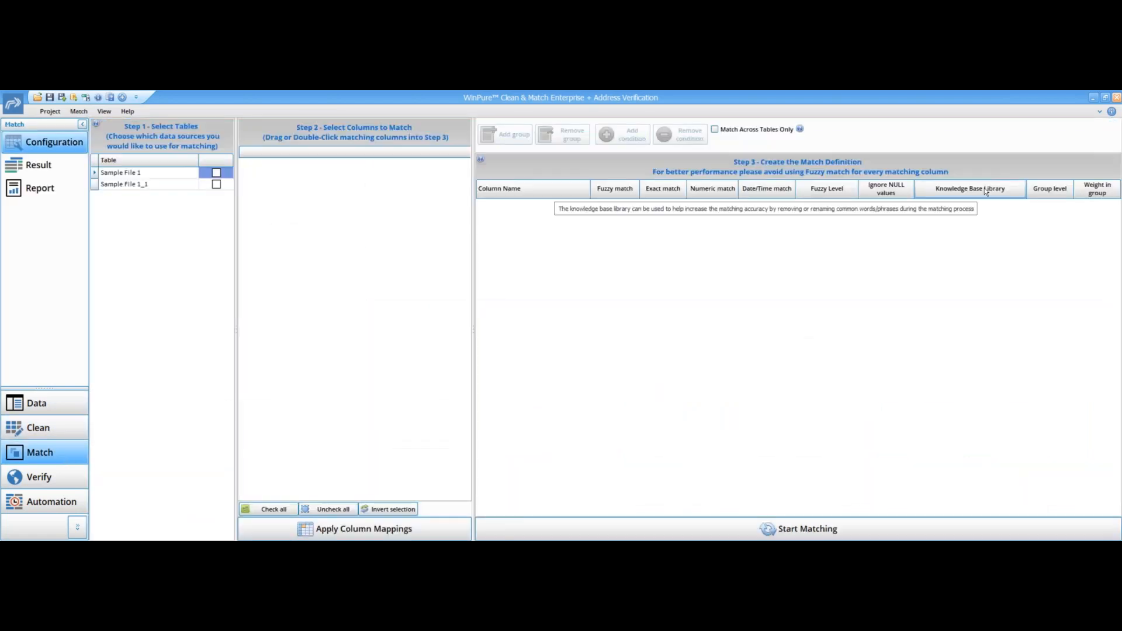
click(46, 431)
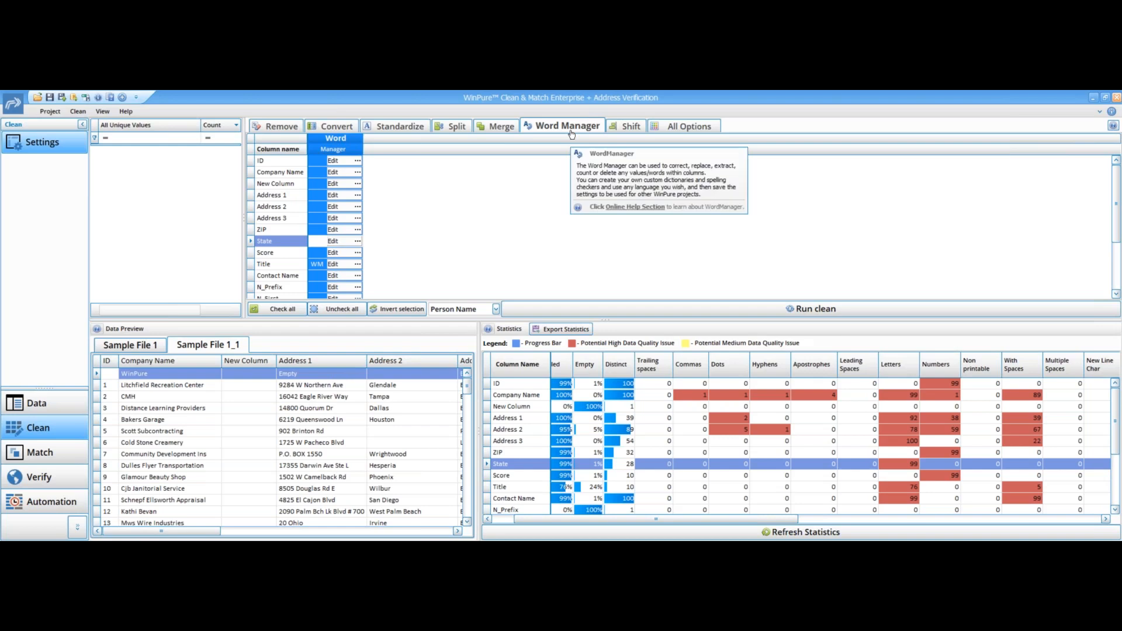
- Examine the dictionaries and Address Part entries in the Knowledge Base Library Manager, and close it
click(67, 460)
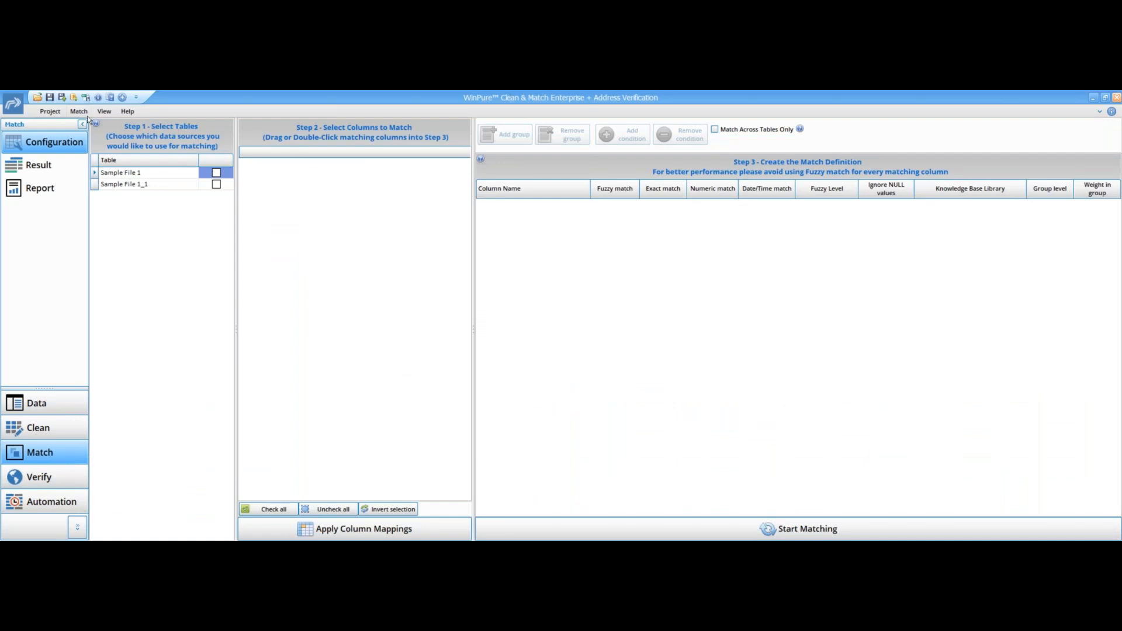
click(80, 112)
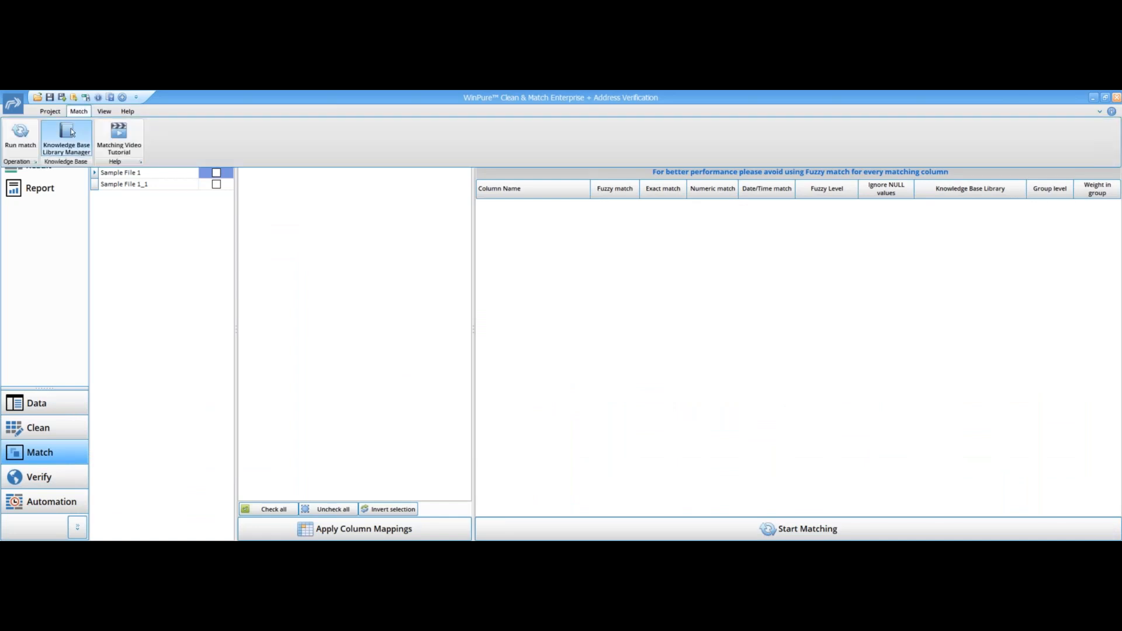
click(71, 132)
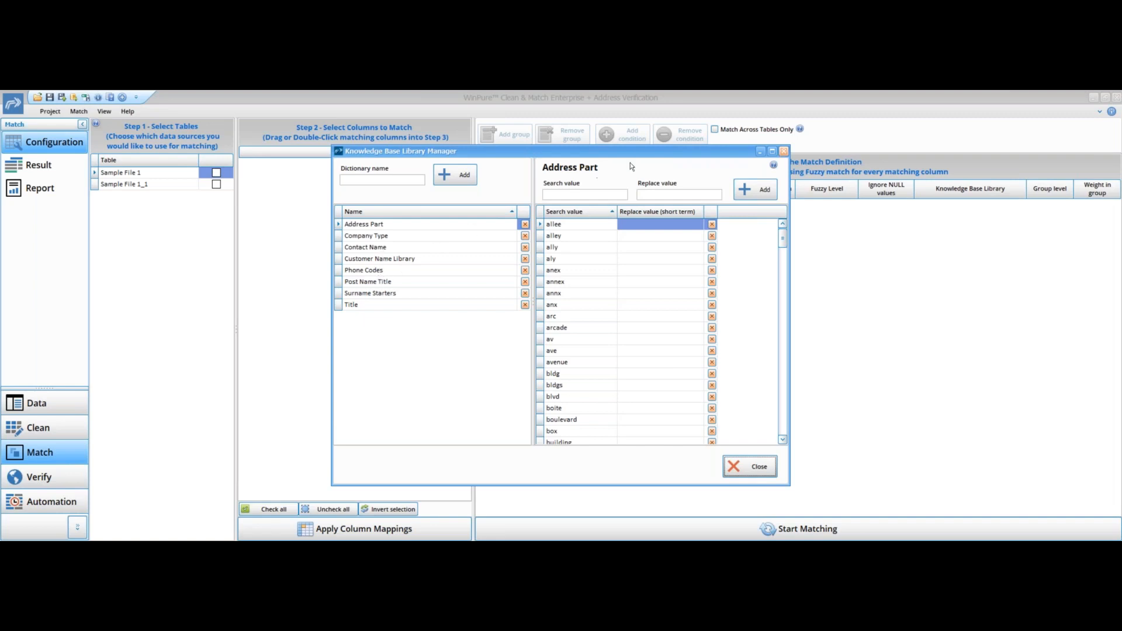
click(784, 152)
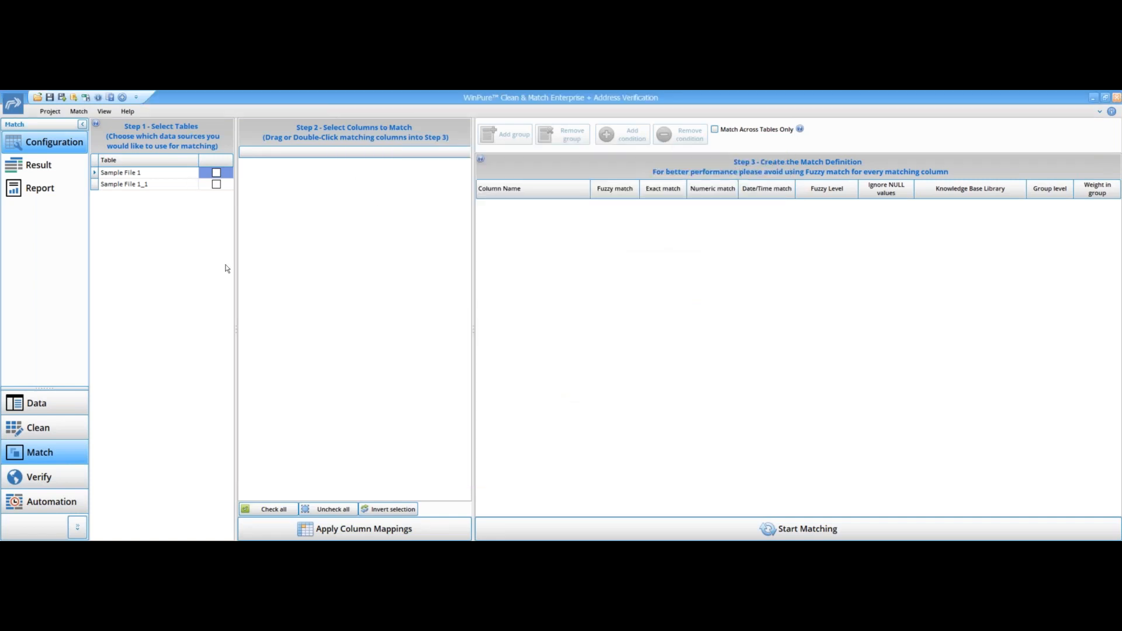
- Review the cleaning options set for Sample File 1_1 in the full cleaning matrix
click(61, 435)
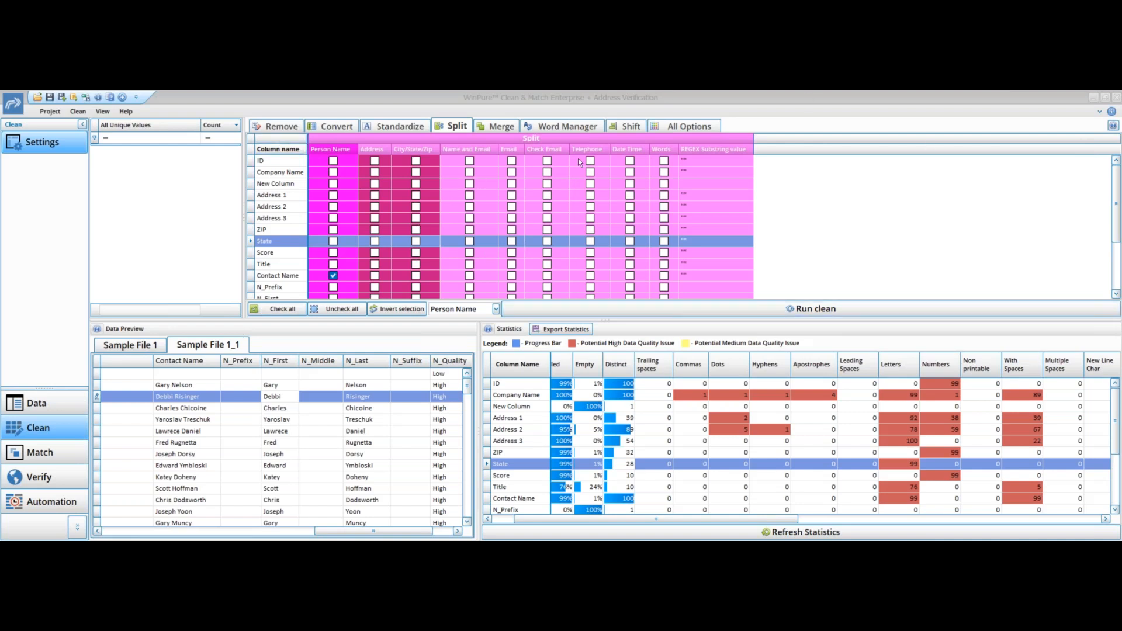
click(683, 128)
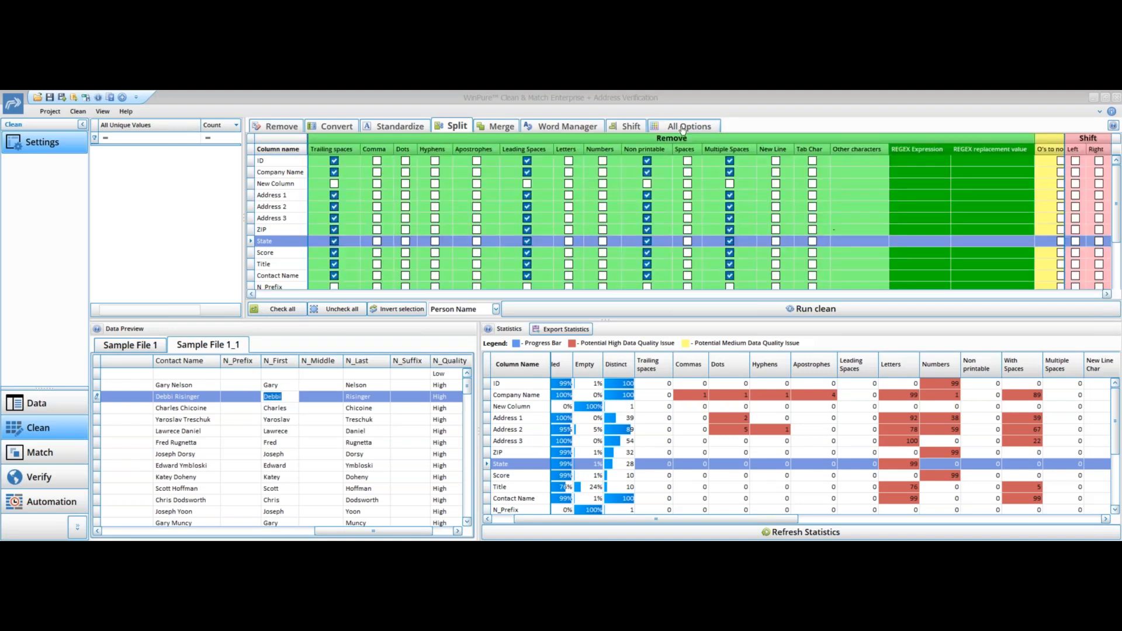
drag(553, 293, 565, 296)
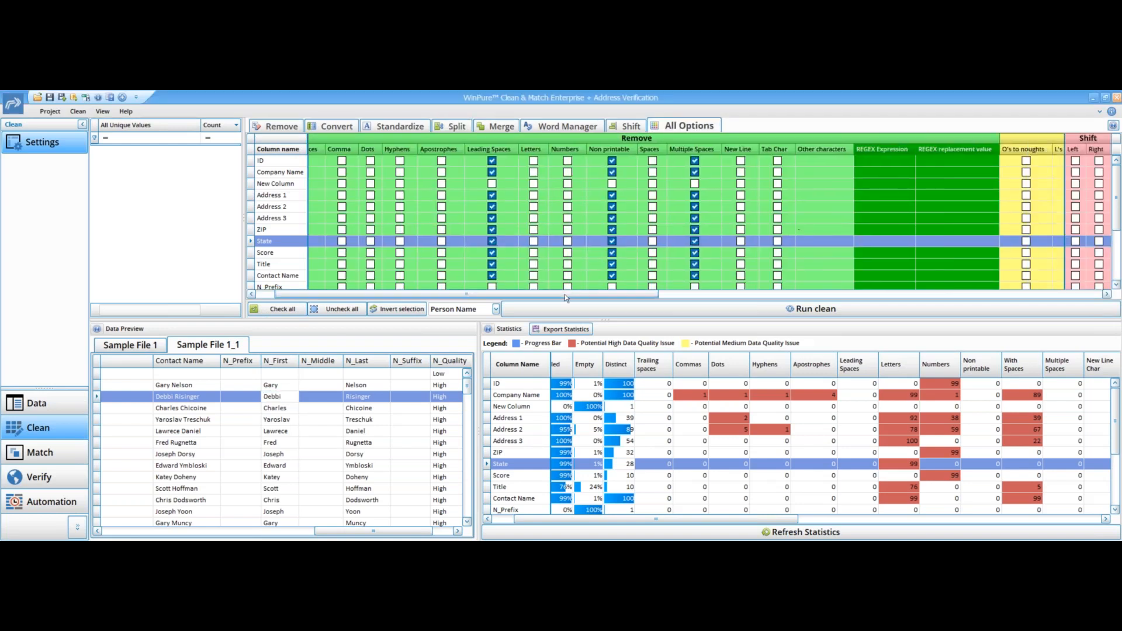